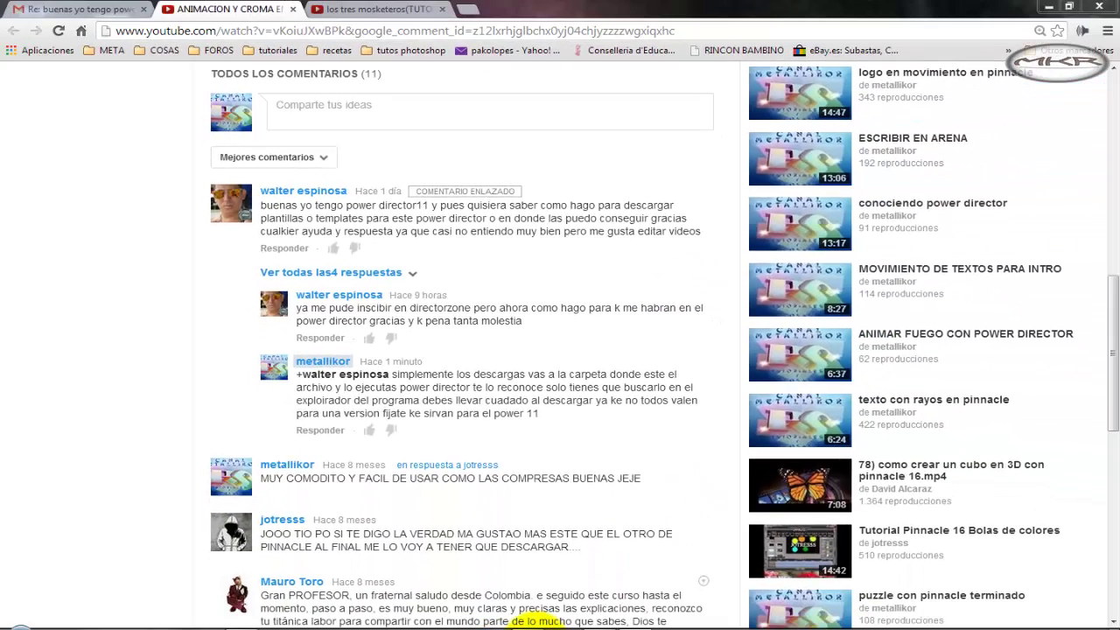
# Switch to PowerDirector and open the media library followed by the video effects library.
pyautogui.click(536, 626)
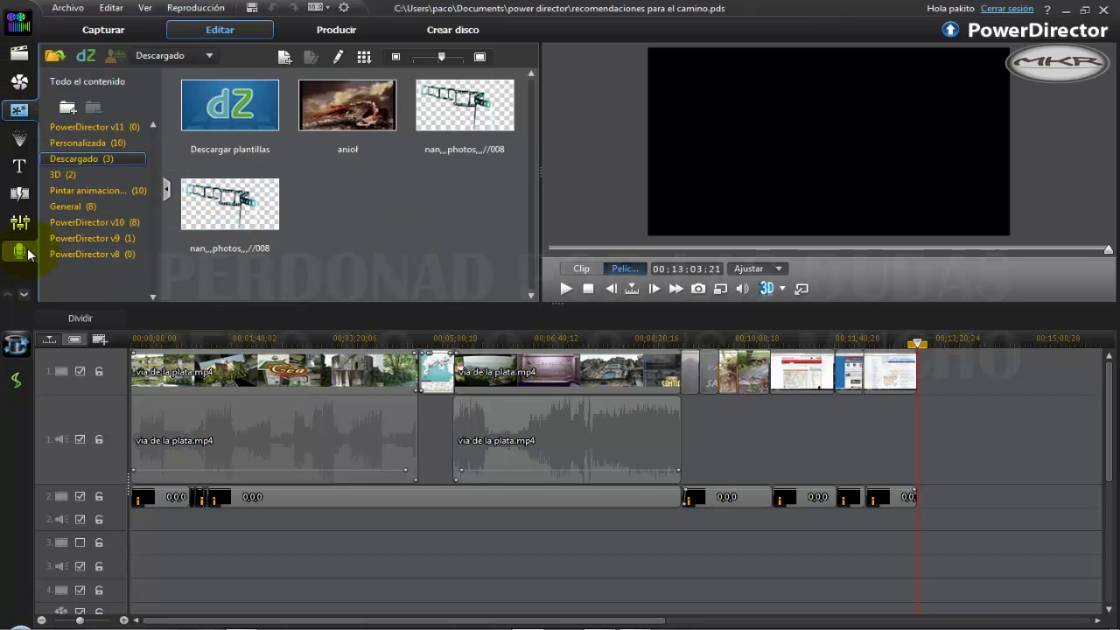
pyautogui.click(19, 54)
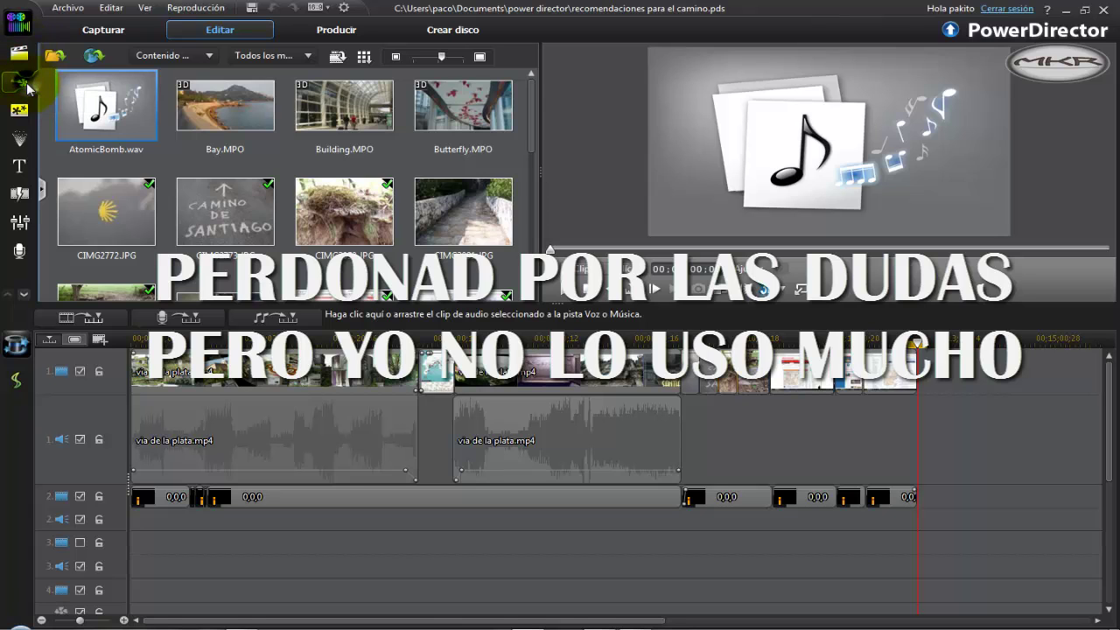
pyautogui.click(19, 83)
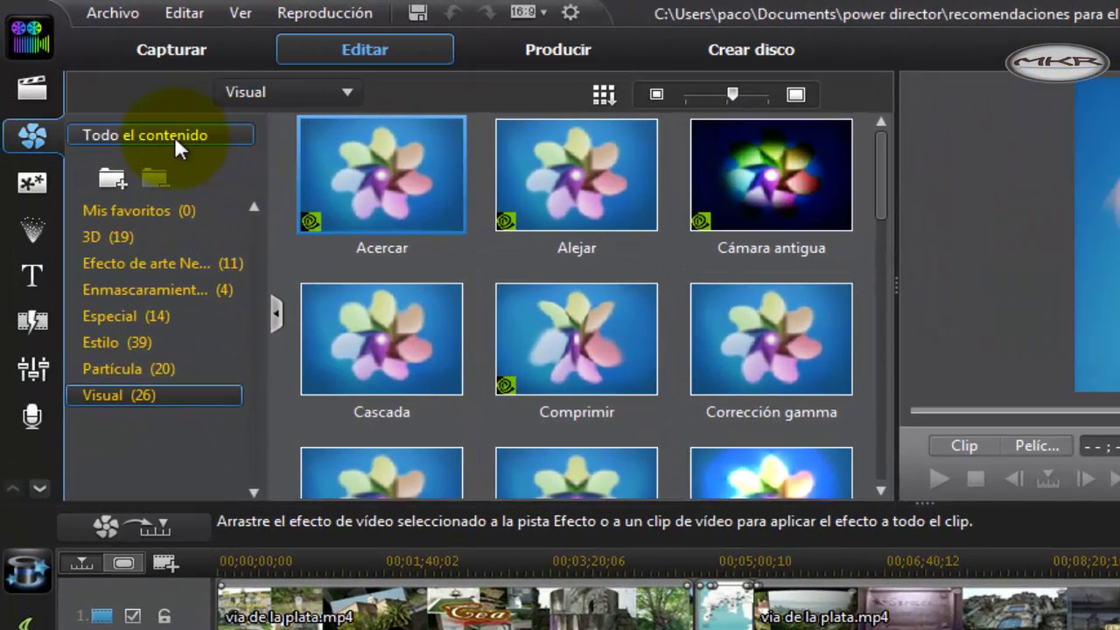
# Browse the video effects under all content, Visual, Partícula and Estilo, and look through the Estilo effects.
pyautogui.click(173, 137)
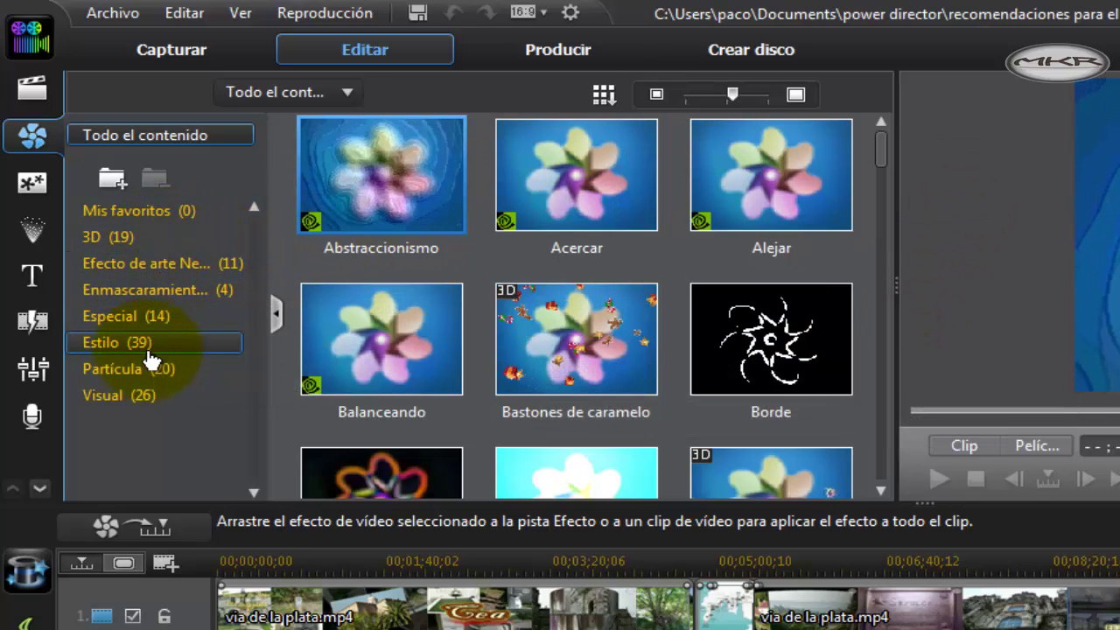
pyautogui.click(138, 401)
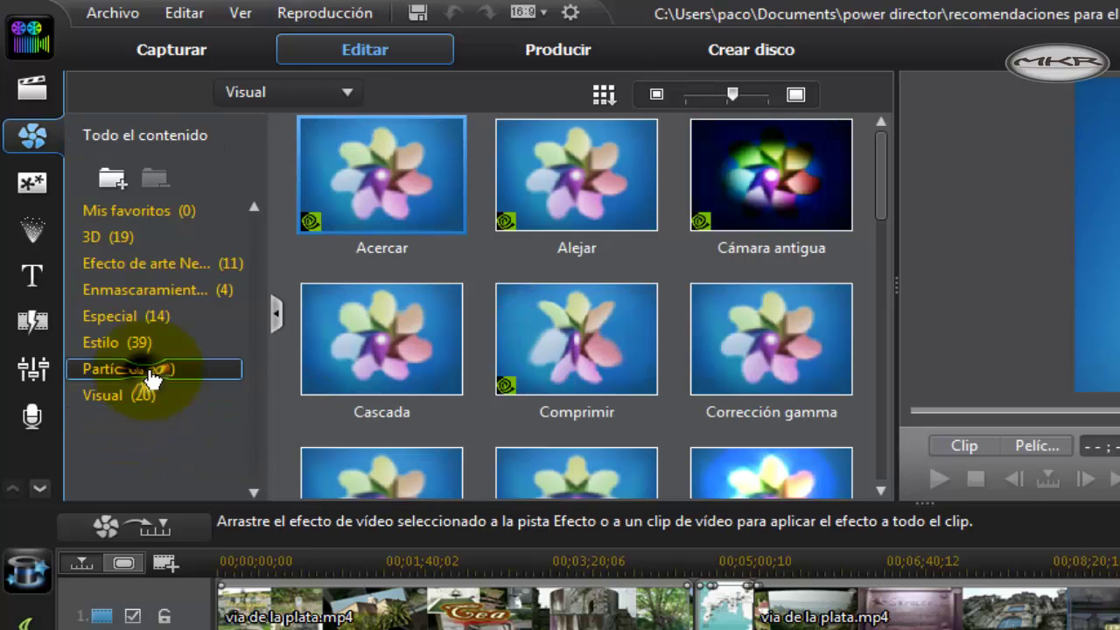
pyautogui.click(149, 371)
pyautogui.click(157, 344)
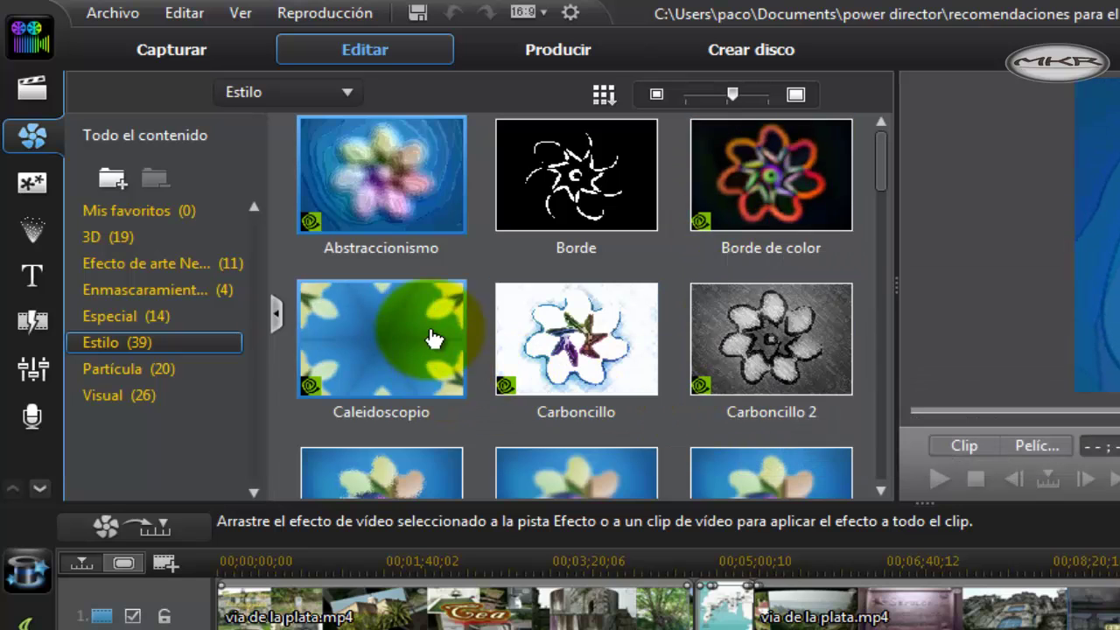
pyautogui.click(385, 202)
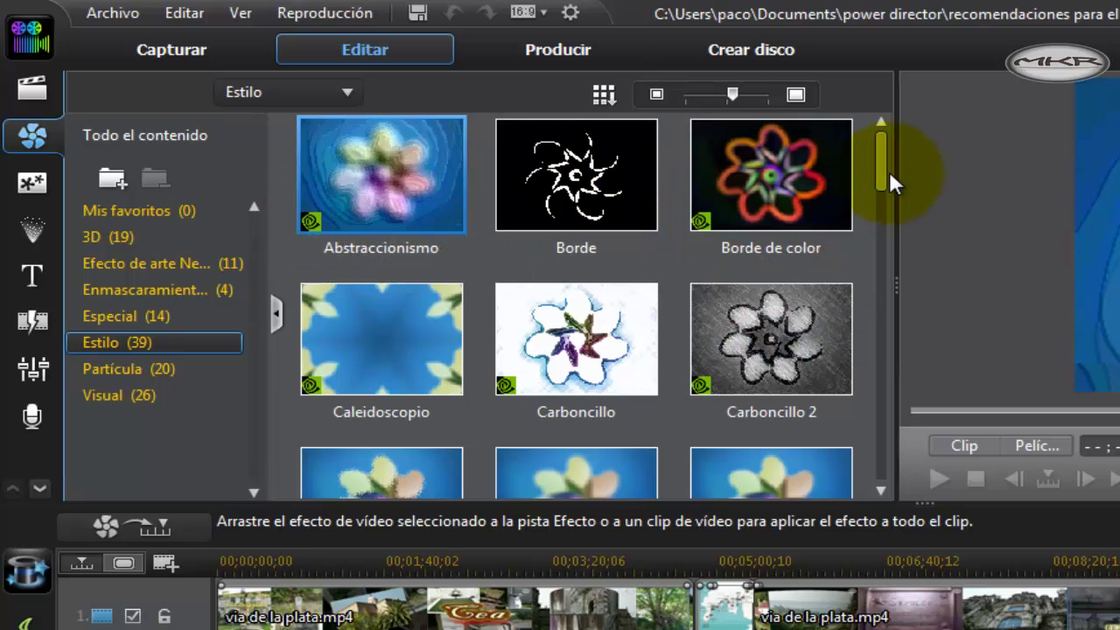
pyautogui.moveTo(884, 174); pyautogui.dragTo(898, 280)
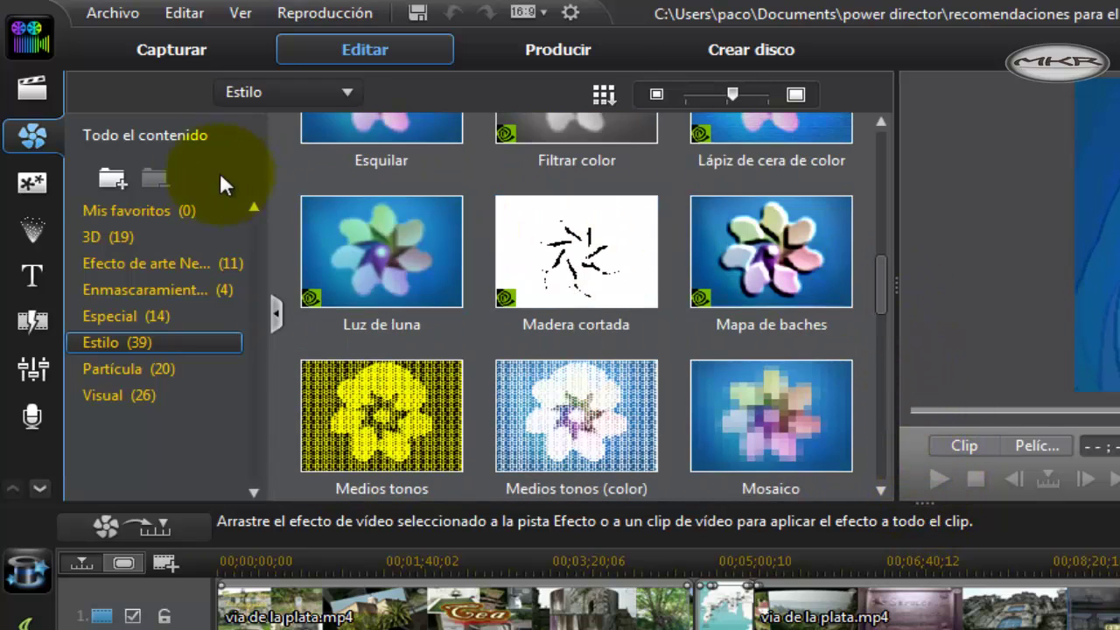
# Browse the picture-in-picture objects in the General and Personalizada categories and preview the garabato object.
pyautogui.click(32, 181)
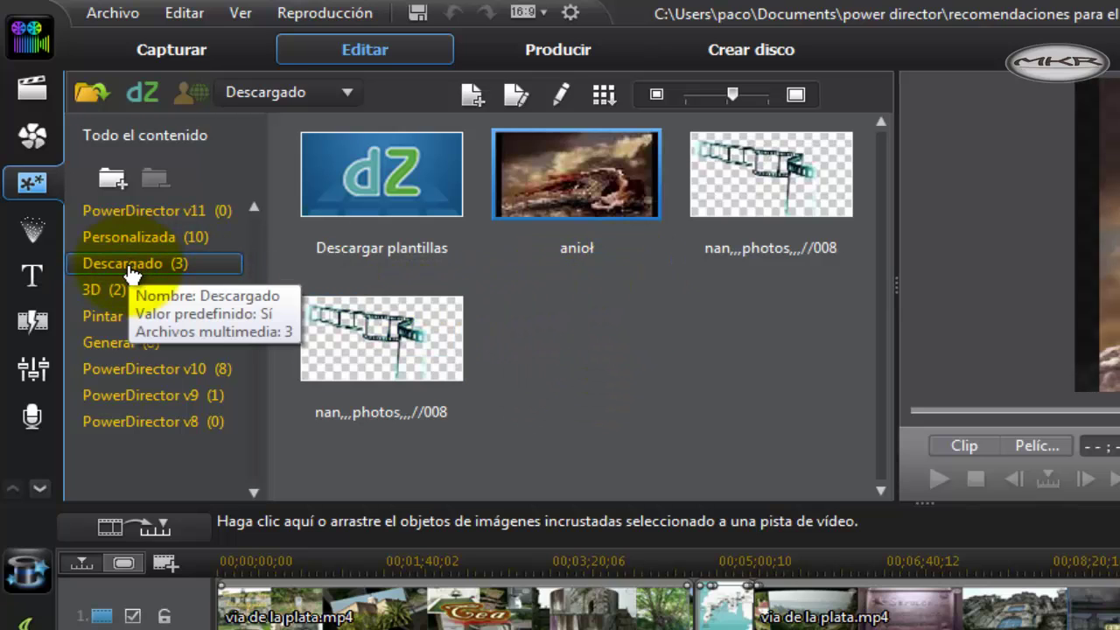
pyautogui.click(115, 346)
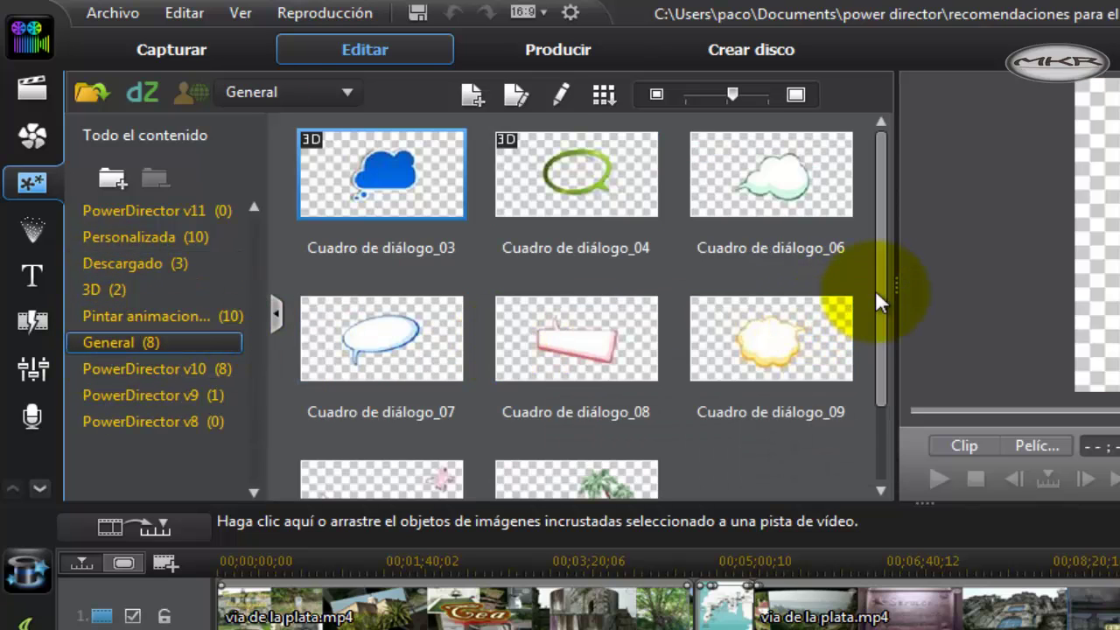
pyautogui.moveTo(879, 290); pyautogui.dragTo(879, 205)
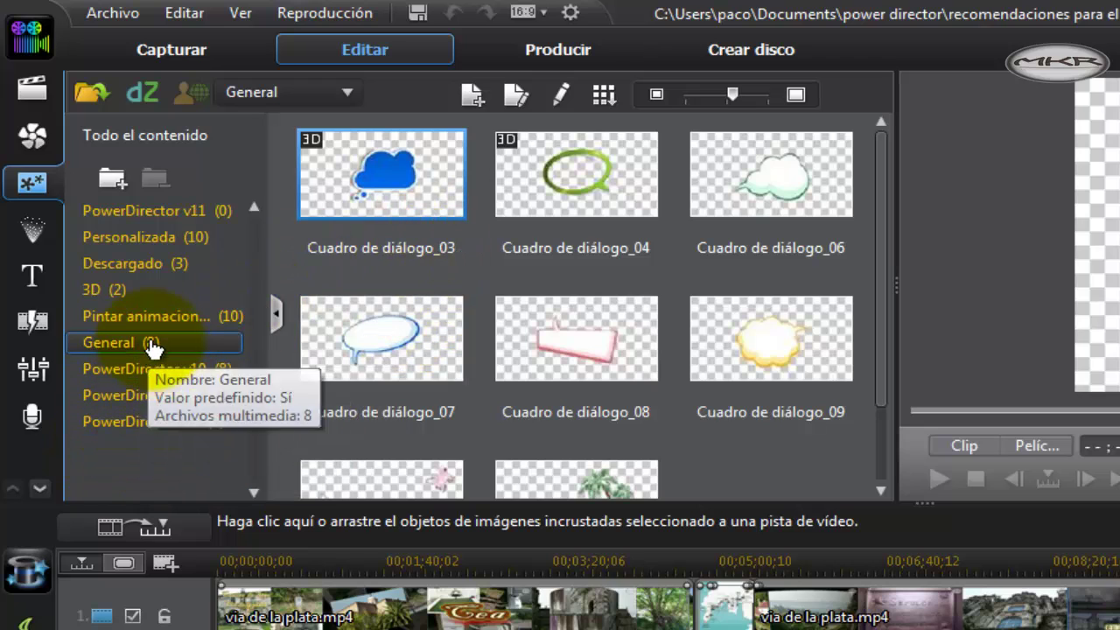
pyautogui.click(163, 249)
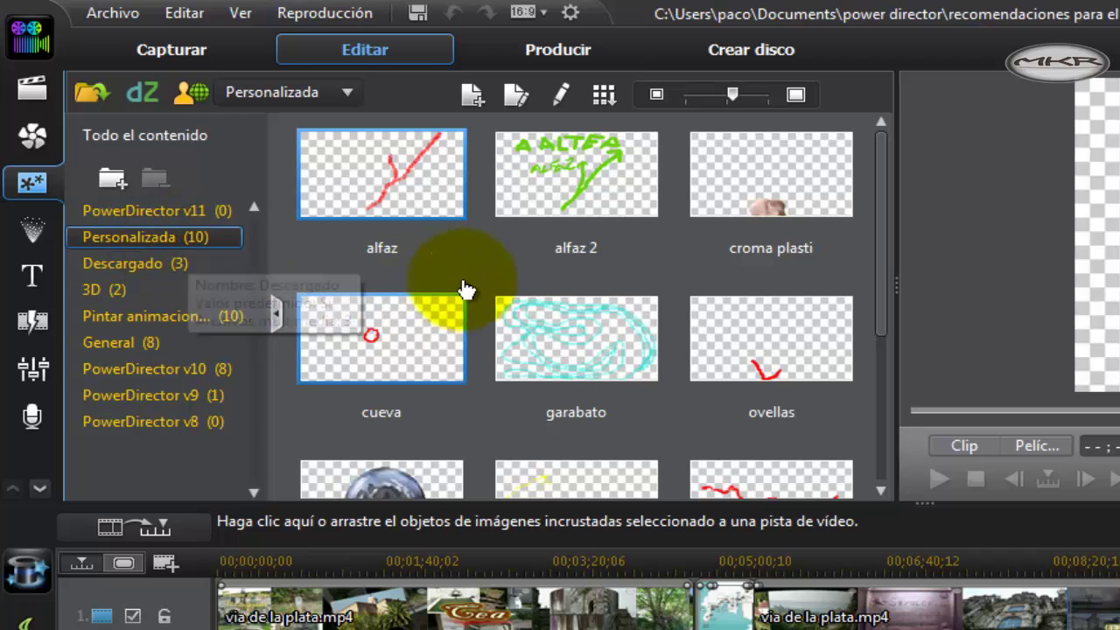
pyautogui.click(567, 343)
pyautogui.scroll(-3, 569, 344)
pyautogui.scroll(3, 569, 343)
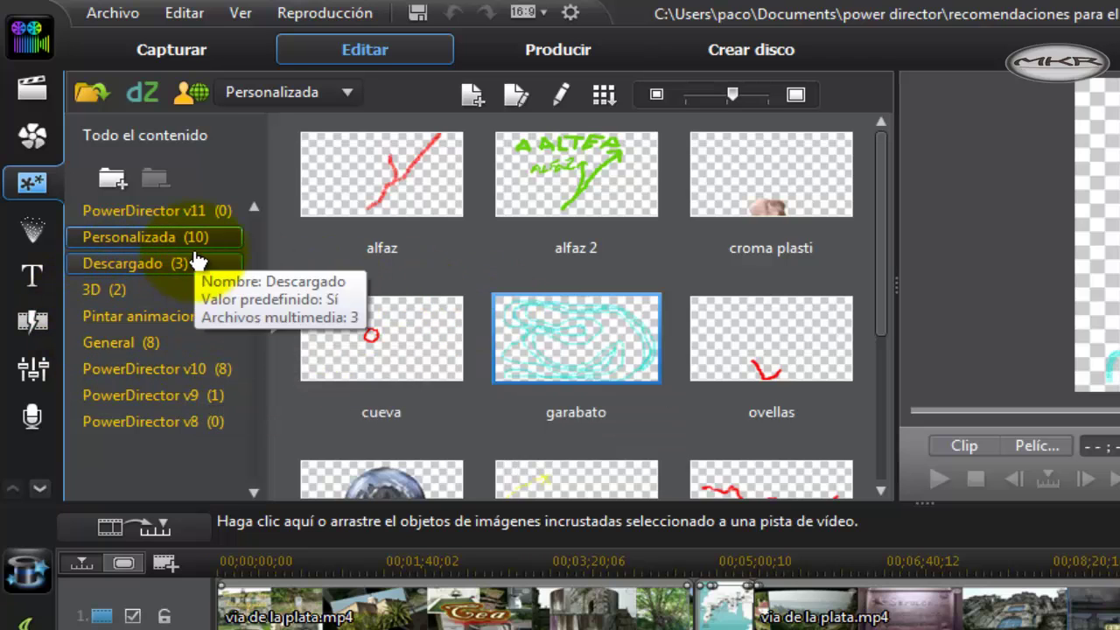
# List all picture-in-picture objects and open the DirectorZone download page through Descargar plantillas.
pyautogui.click(179, 134)
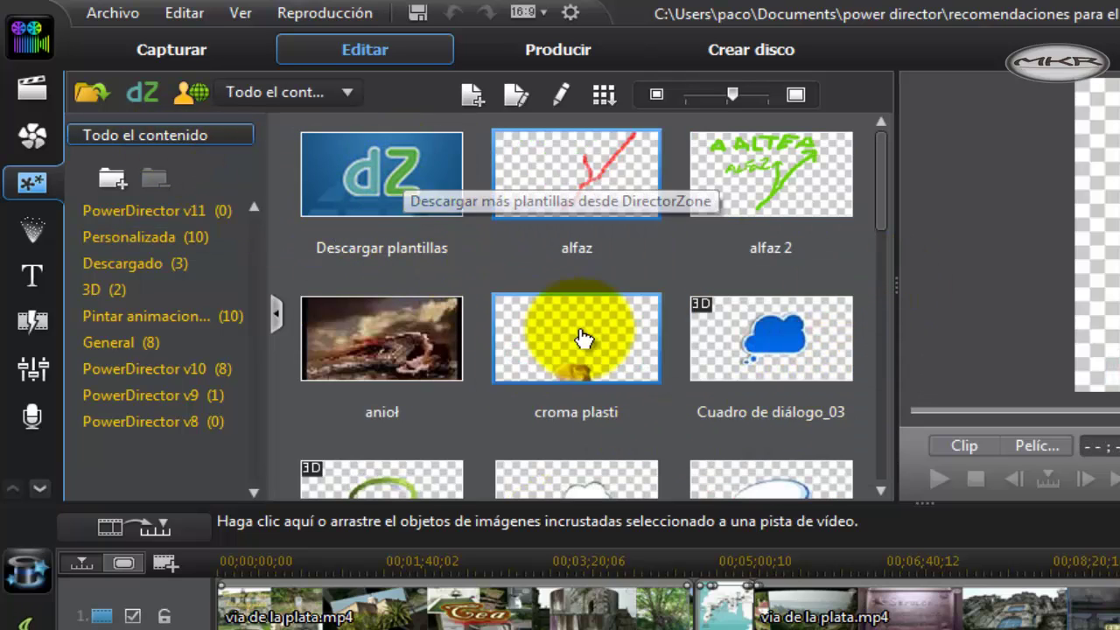
pyautogui.click(405, 215)
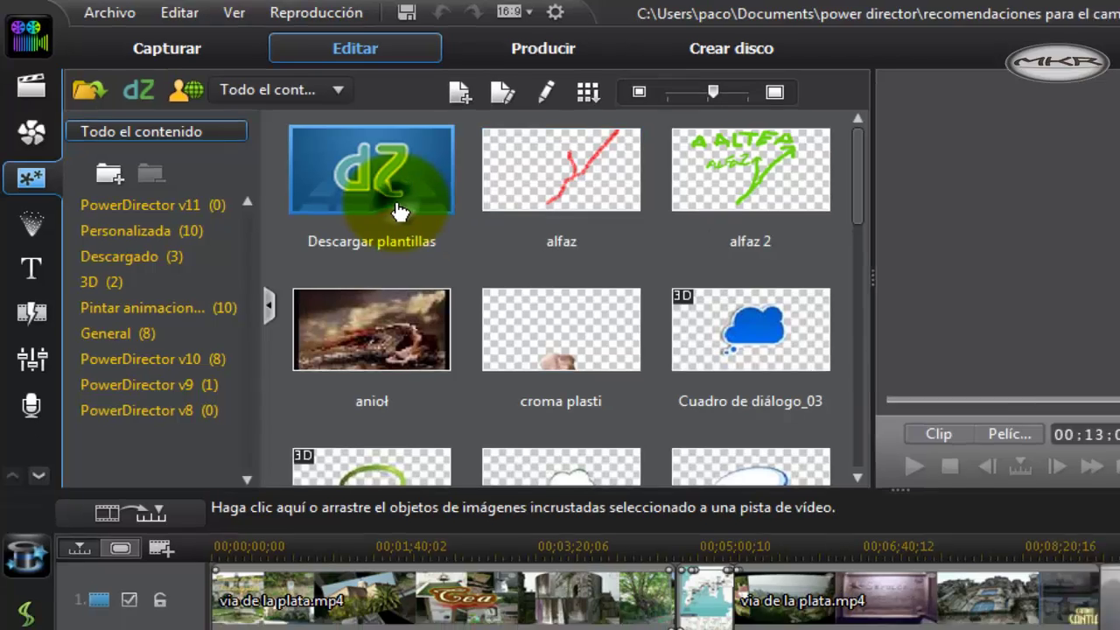
pyautogui.doubleClick(398, 211)
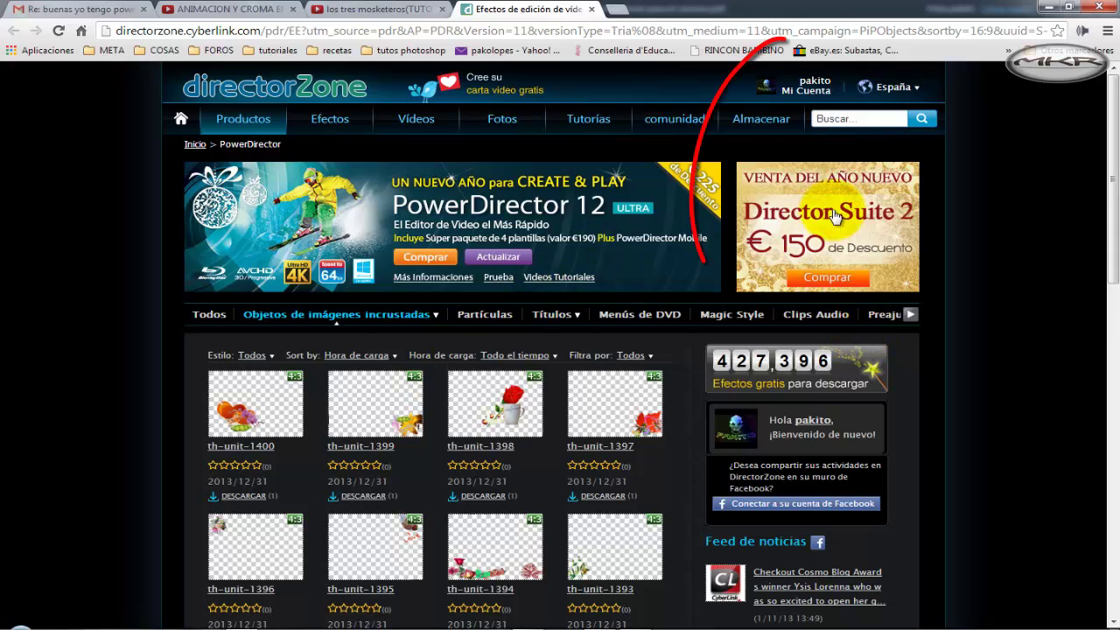
pyautogui.moveTo(814, 101)
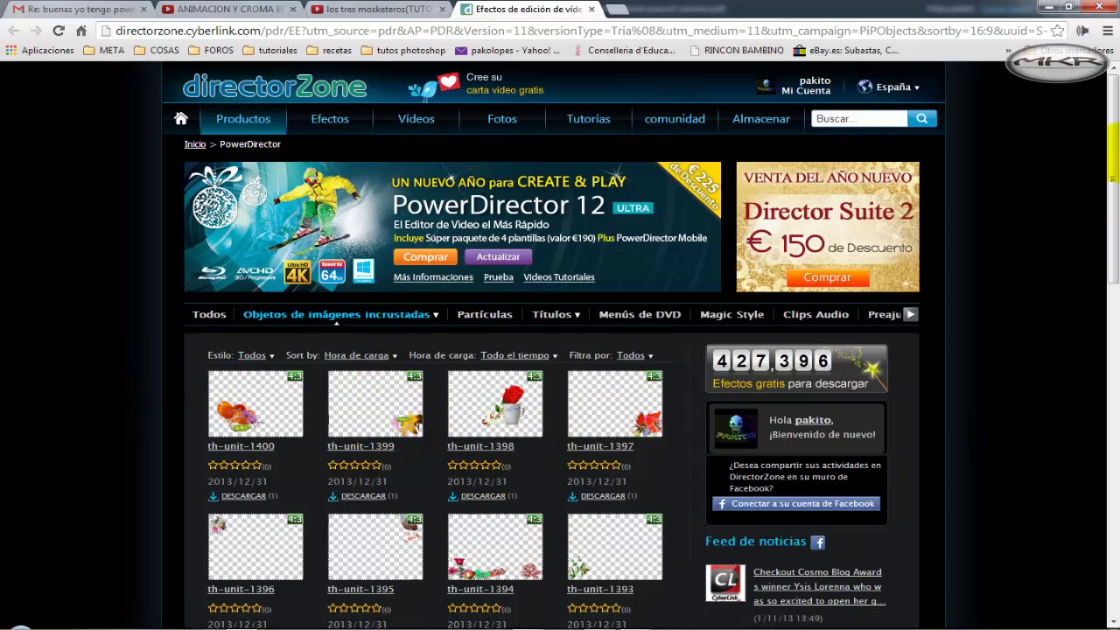
# Return to PowerDirector, look through all picture-in-picture objects and show the Descargado category.
pyautogui.click(1049, 9)
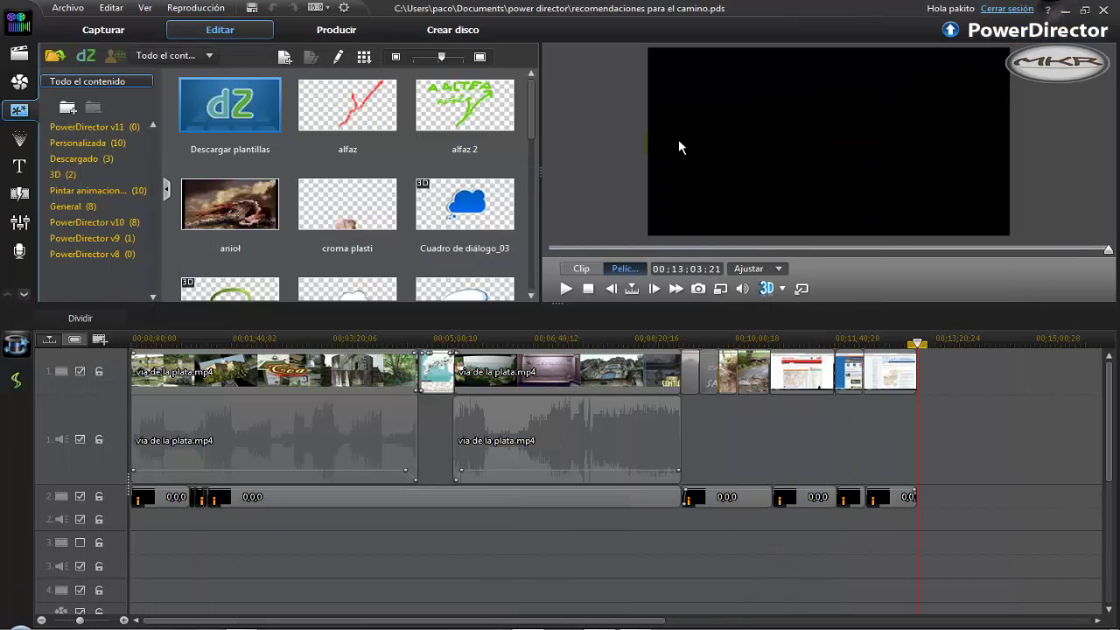
pyautogui.moveTo(529, 129); pyautogui.dragTo(525, 282)
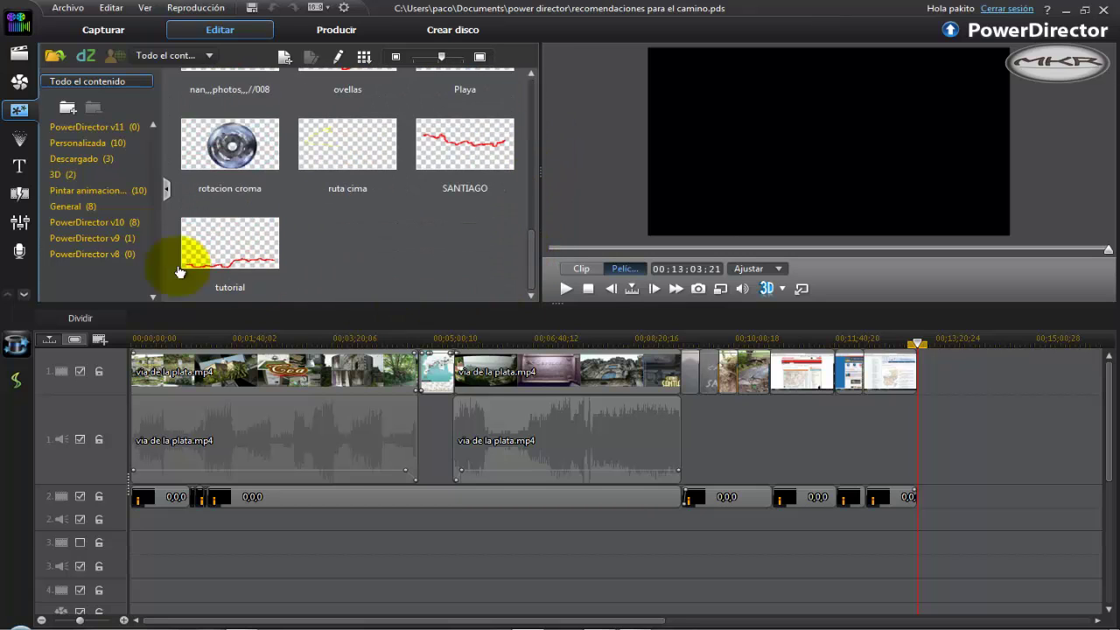
pyautogui.click(85, 160)
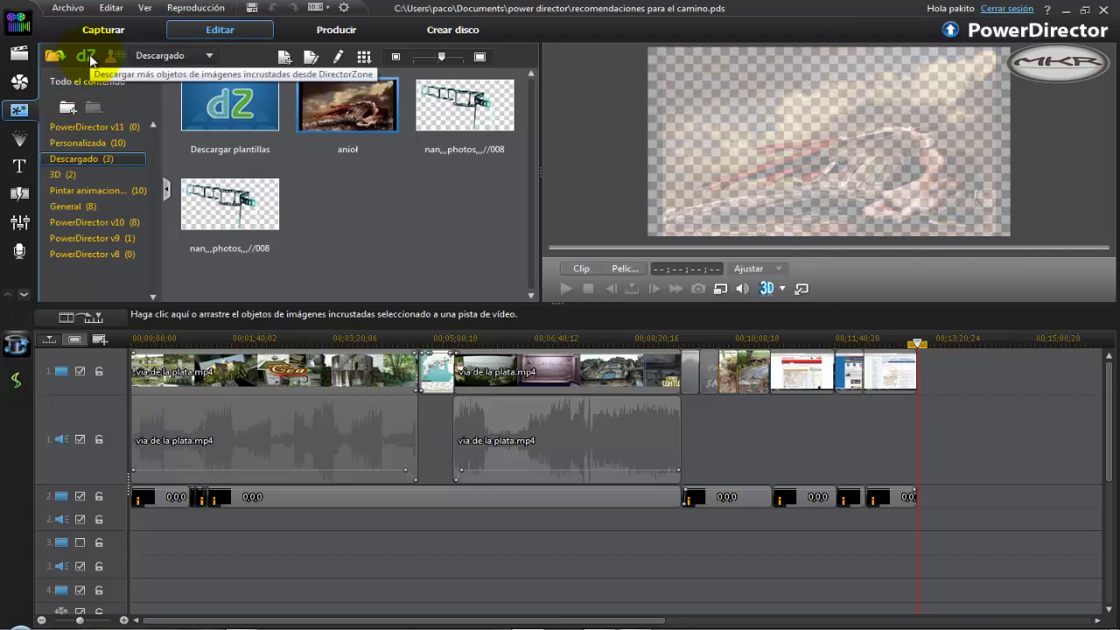
# Look through the effects, picture-in-picture, particle, title and transition libraries one after another.
pyautogui.click(21, 84)
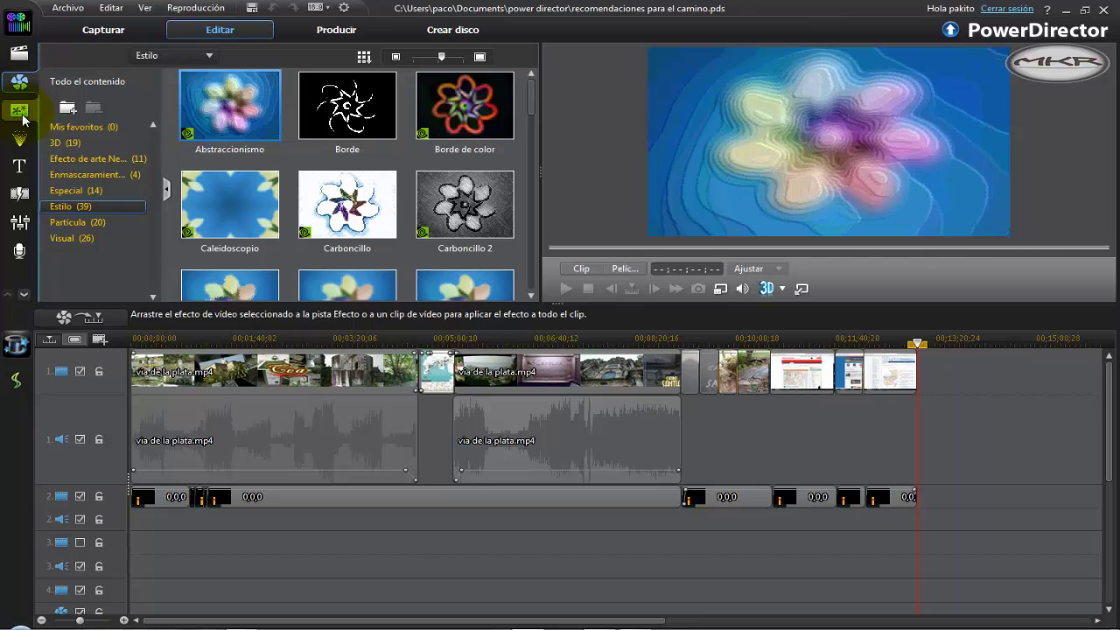
pyautogui.click(19, 111)
pyautogui.click(19, 138)
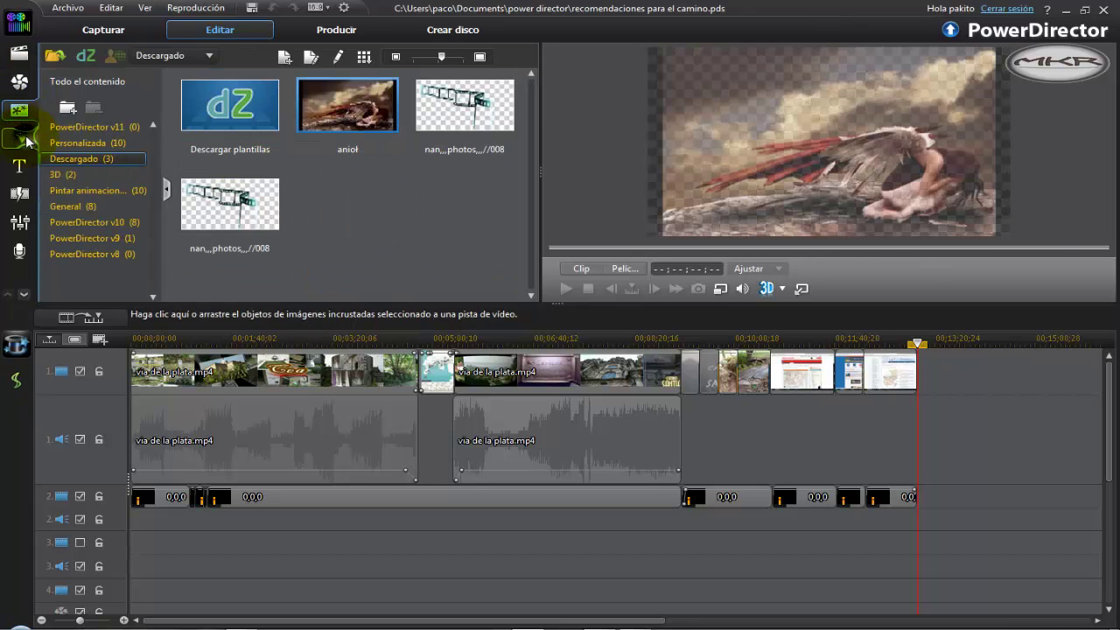
pyautogui.click(21, 165)
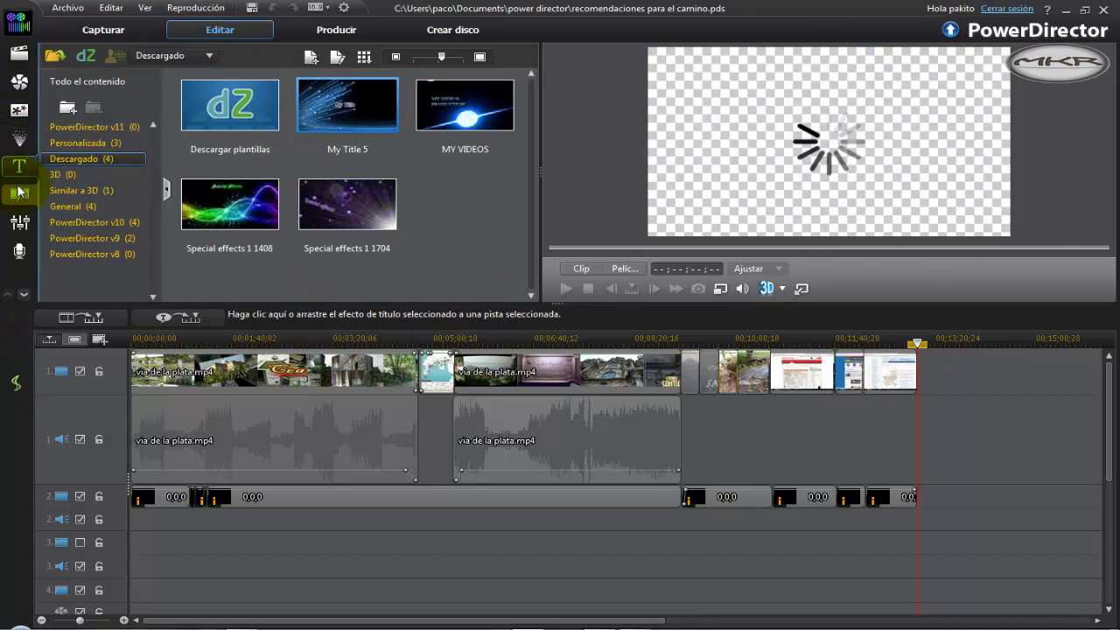
pyautogui.click(19, 193)
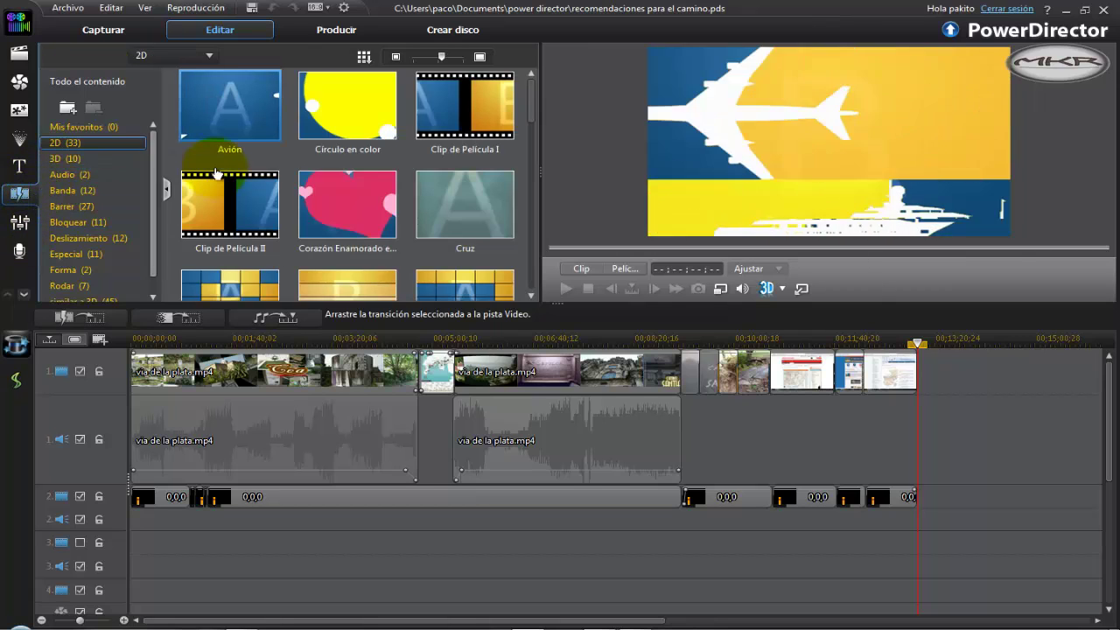
# Look through the audio mixing, voice-over recording, chapter and subtitle rooms.
pyautogui.click(20, 226)
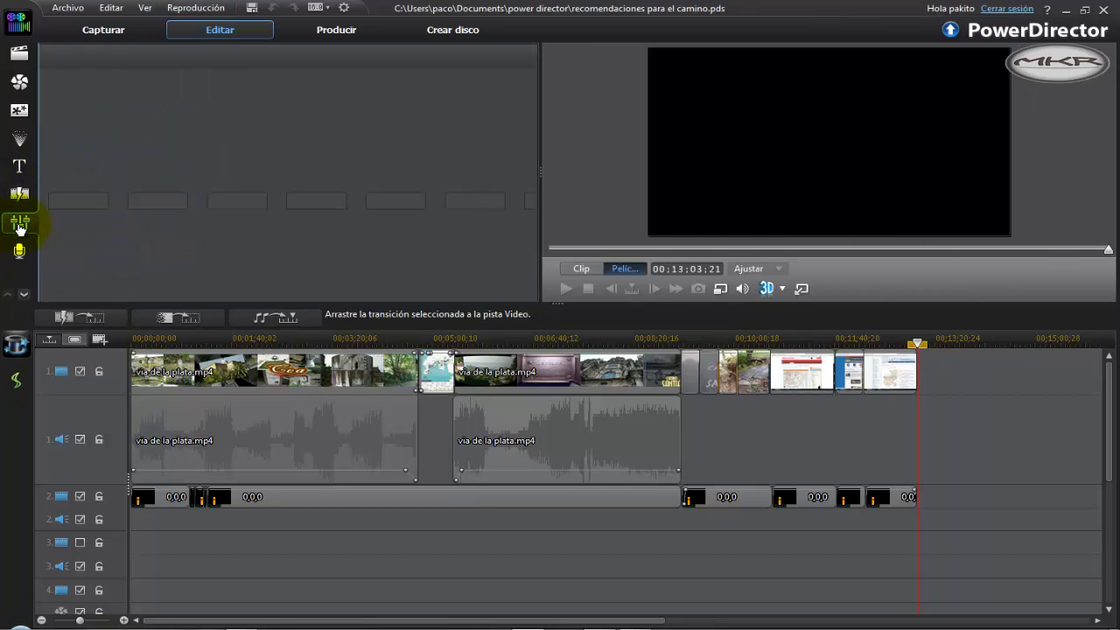
pyautogui.click(20, 252)
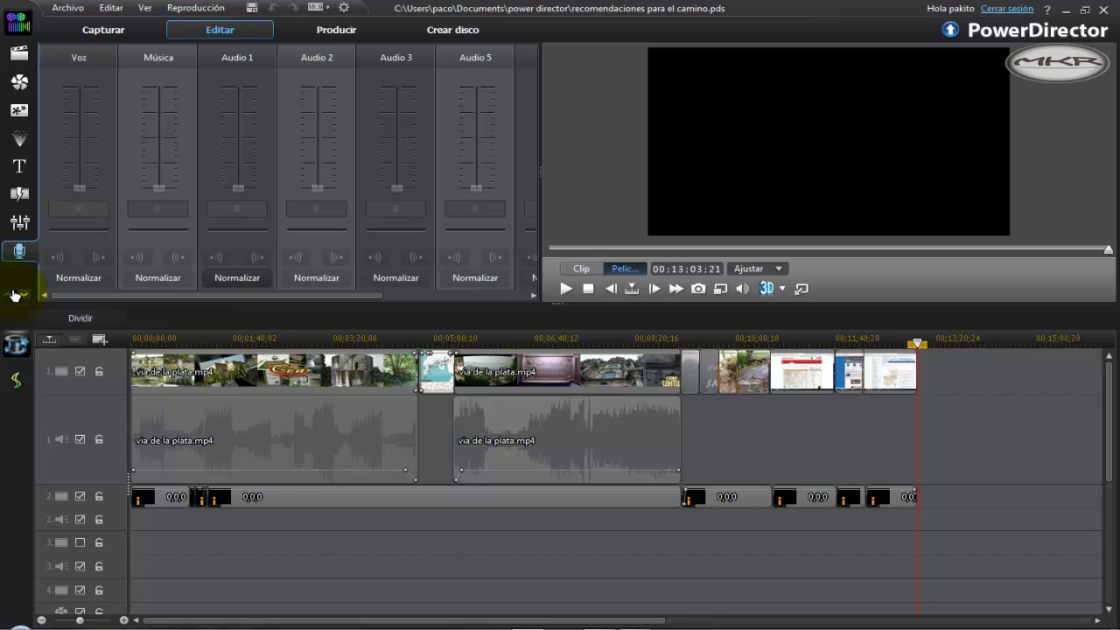
pyautogui.click(22, 298)
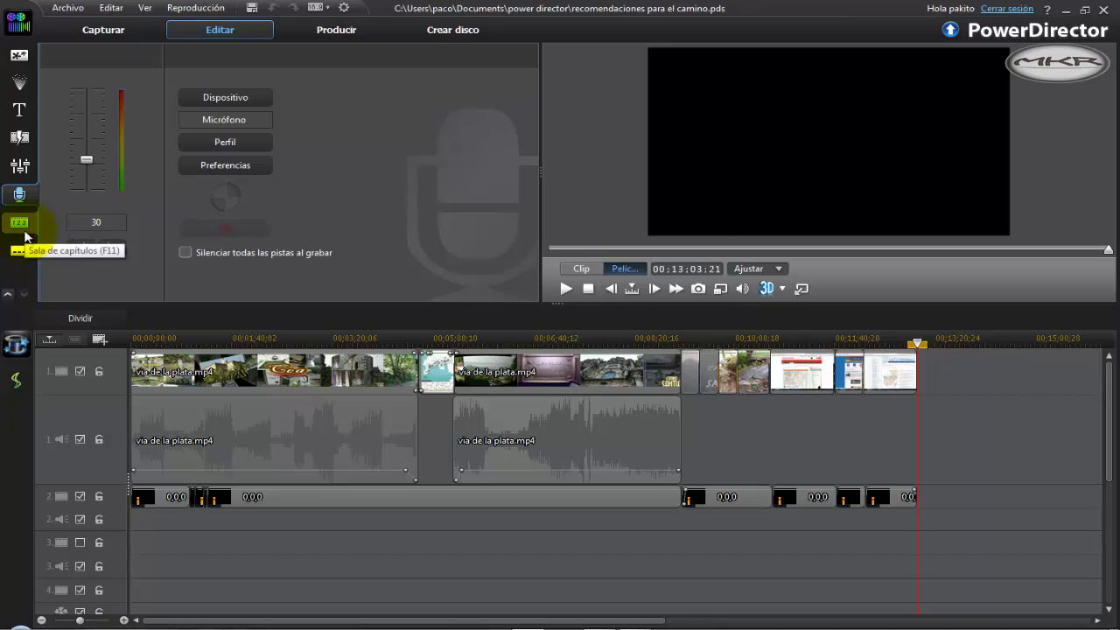
pyautogui.click(26, 233)
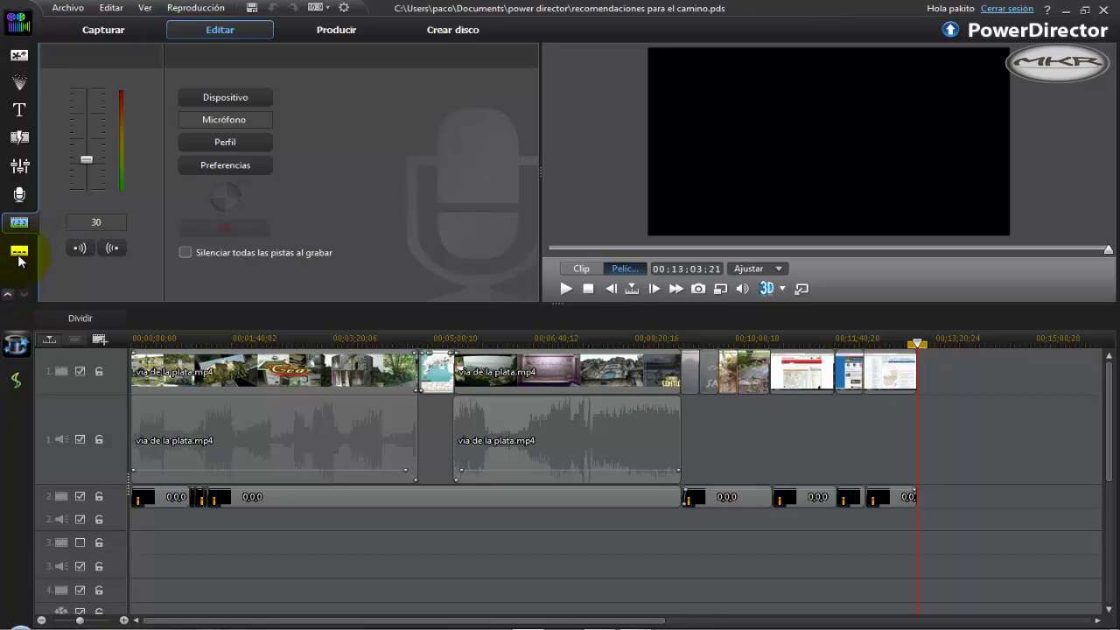
pyautogui.click(23, 255)
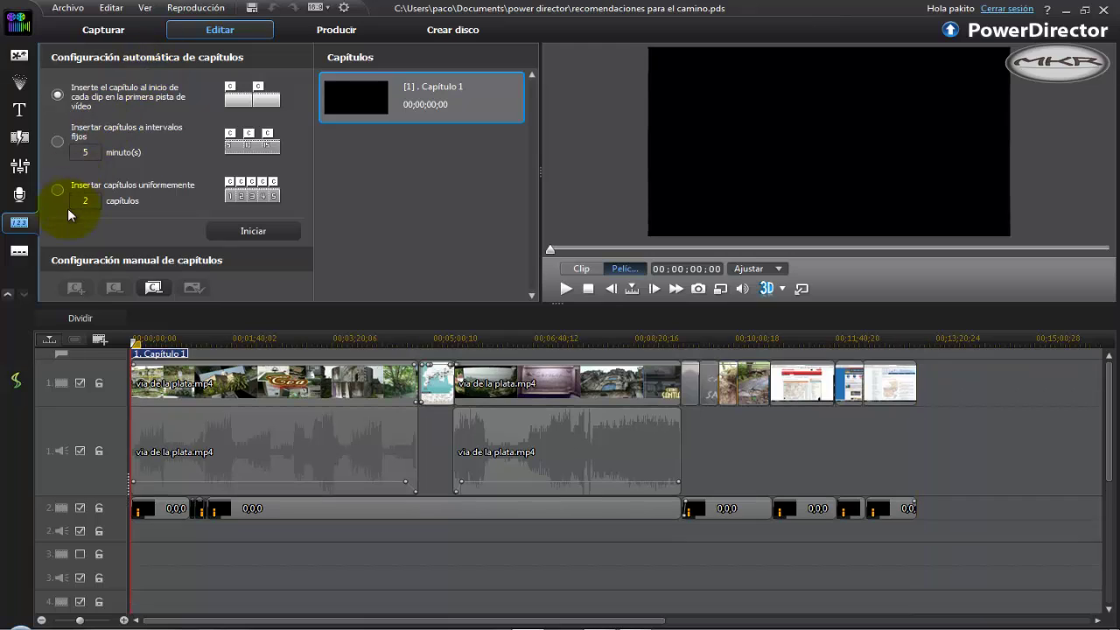
pyautogui.click(18, 255)
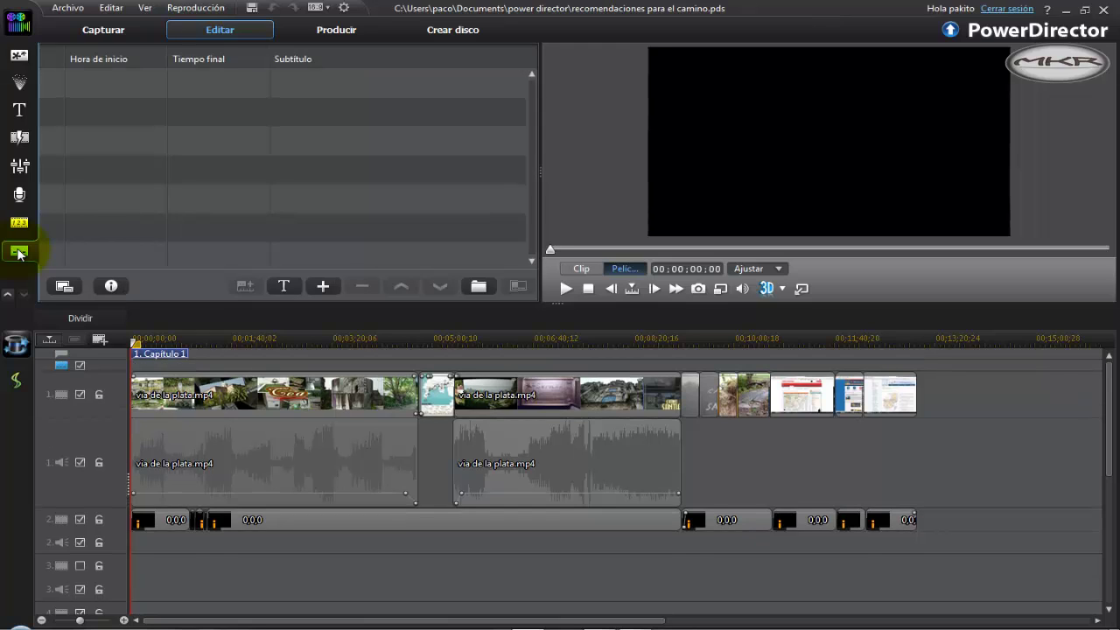
# Open the DirectorZone title download page from the title library's Descargar plantillas and restore the browser's previously open pages.
pyautogui.click(20, 137)
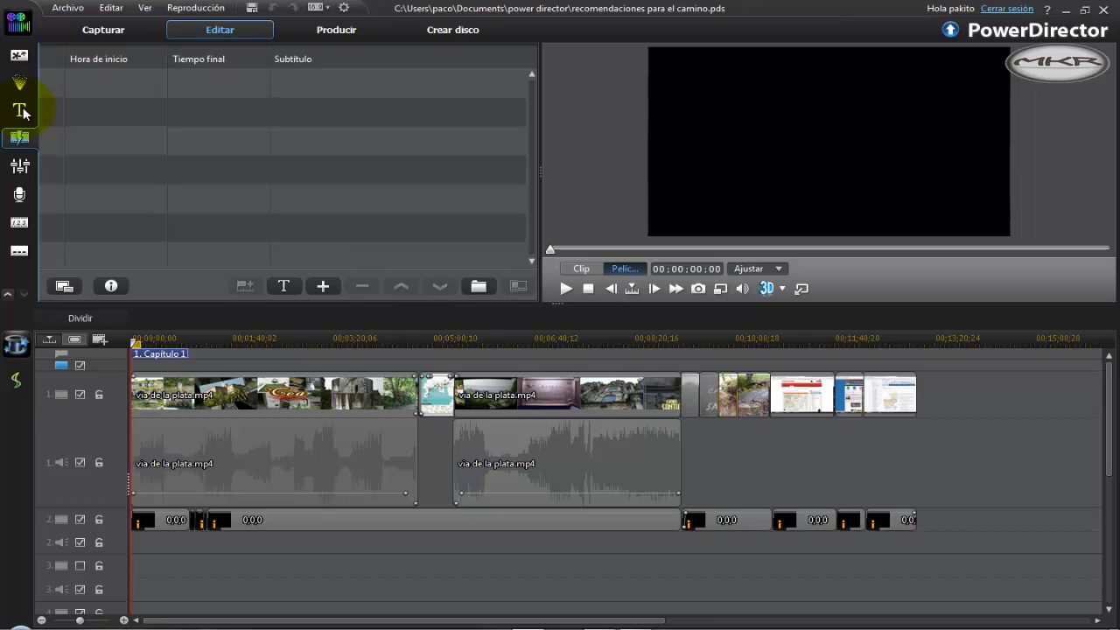
pyautogui.click(21, 111)
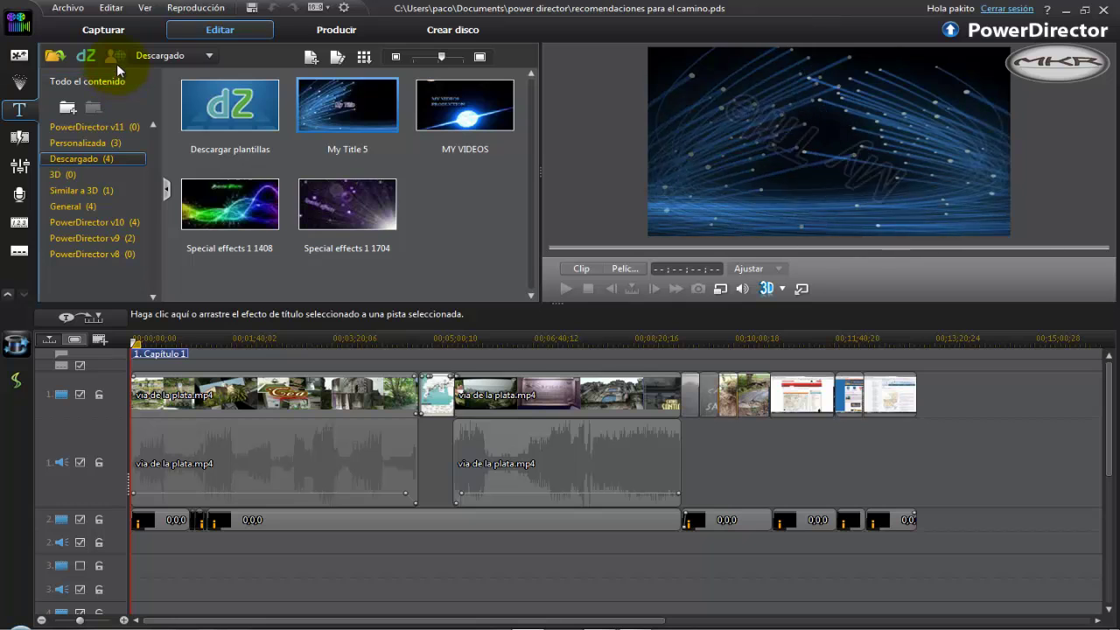
pyautogui.click(243, 212)
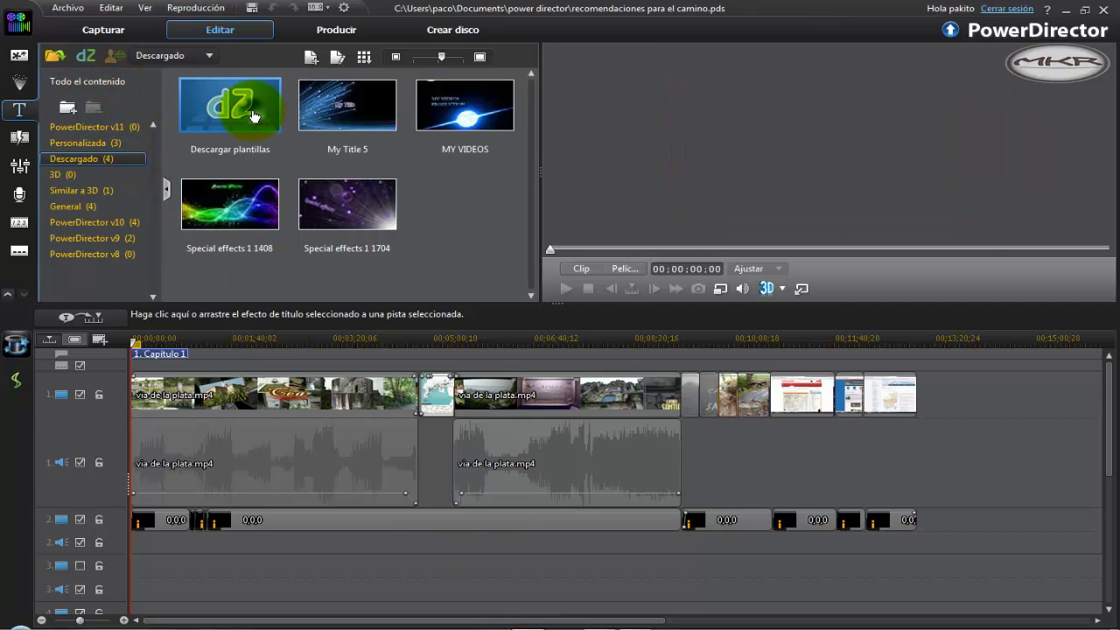
pyautogui.doubleClick(254, 114)
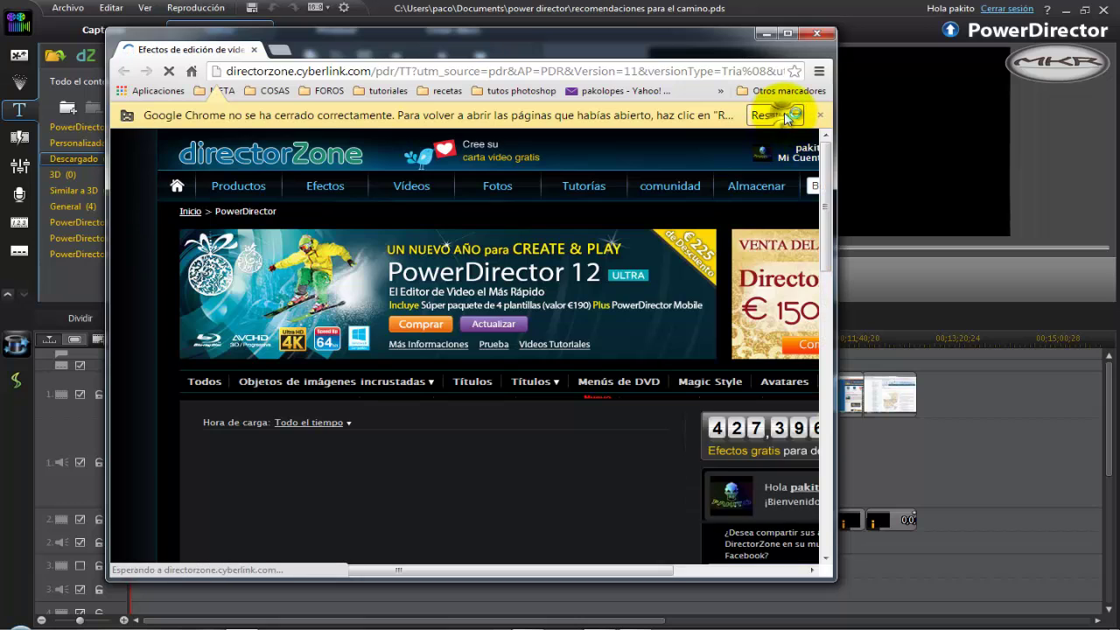
pyautogui.click(773, 115)
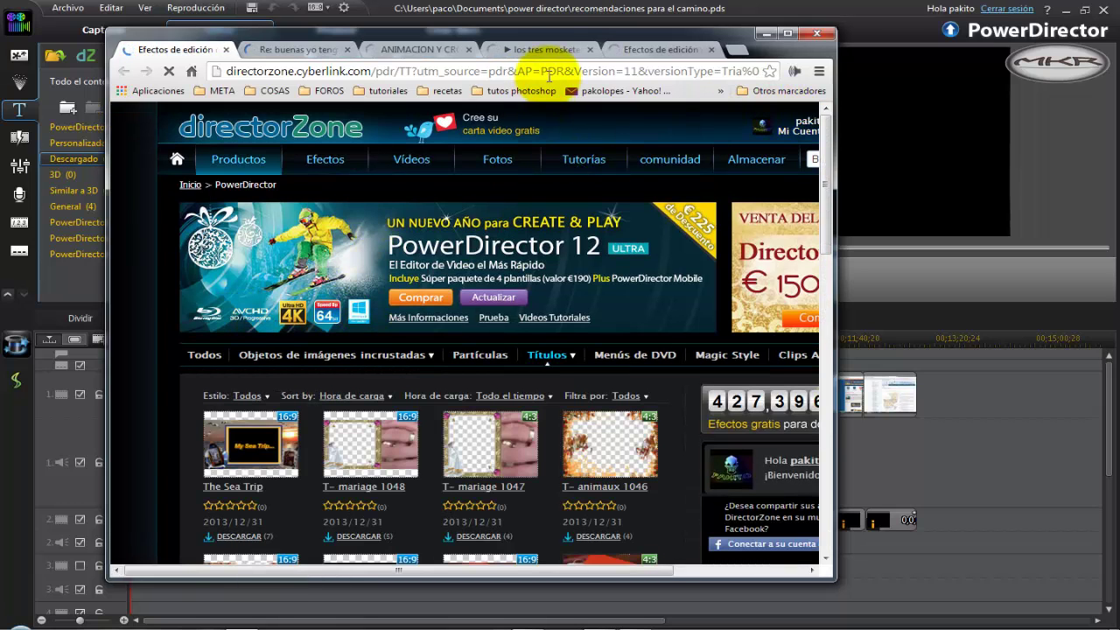
# Maximize the DirectorZone page, then return to PowerDirector and open the title library's DirectorZone view.
pyautogui.moveTo(571, 26); pyautogui.dragTo(578, 2)
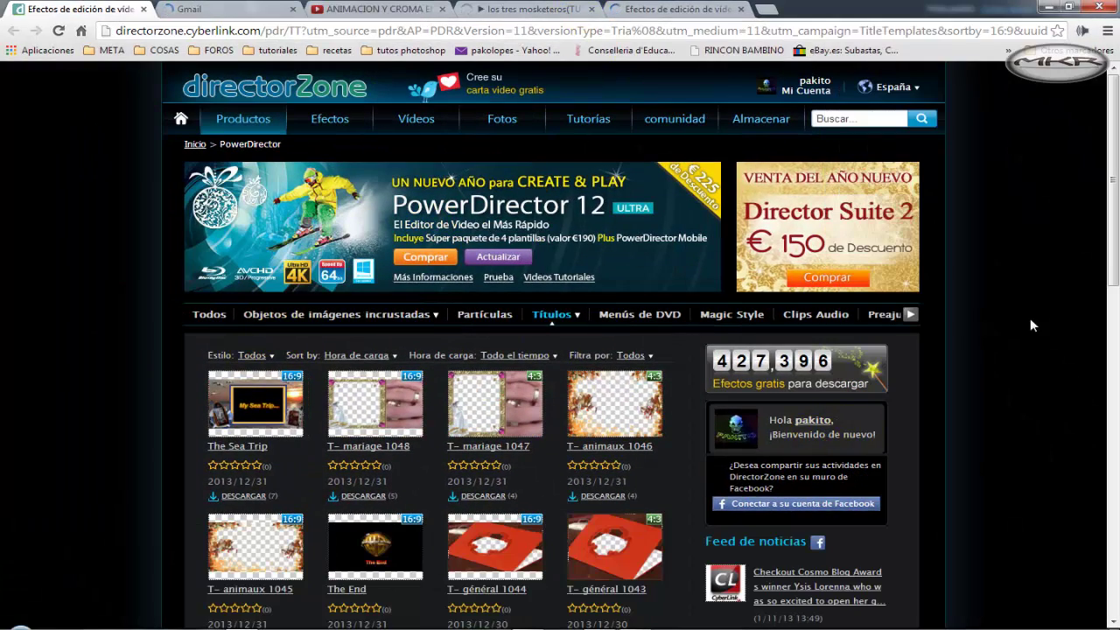
pyautogui.click(1048, 9)
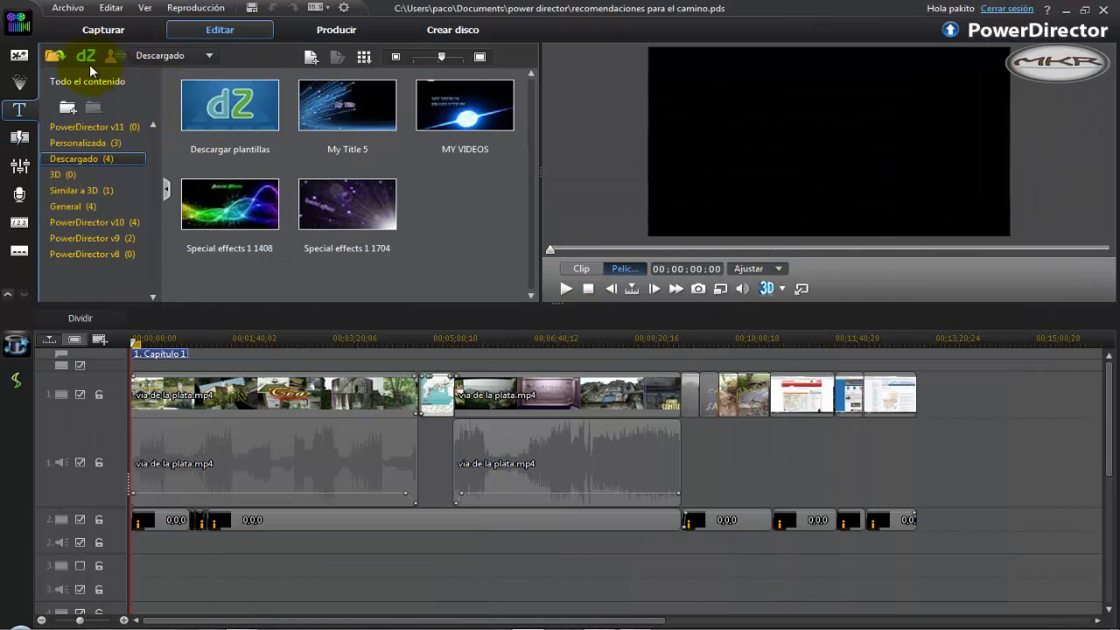
pyautogui.click(85, 55)
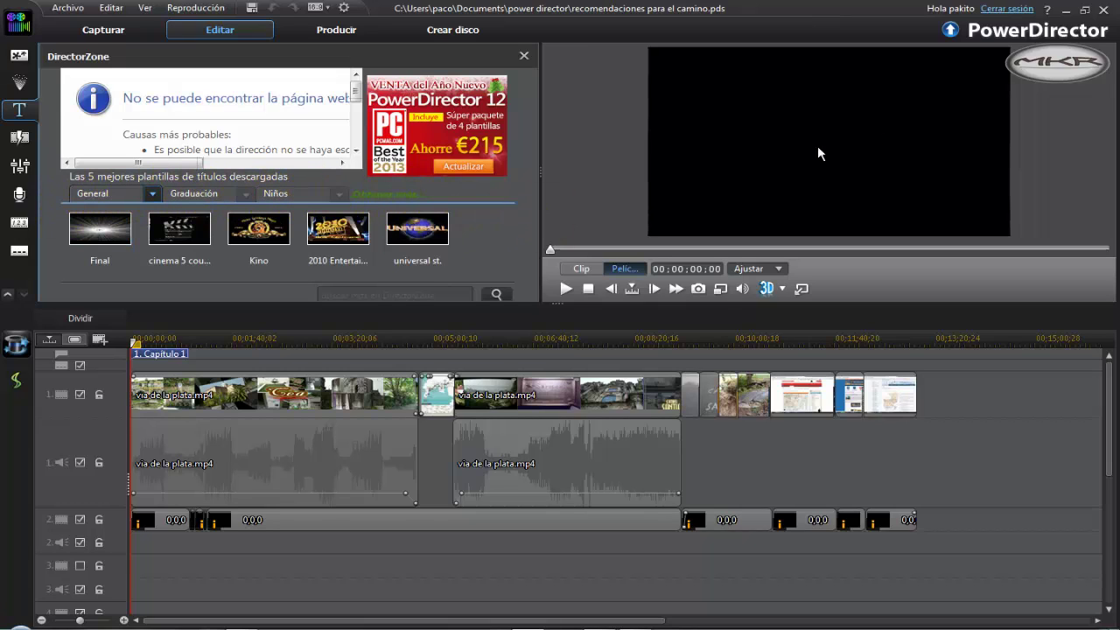
# Switch to the browser's DirectorZone page for picture-in-picture objects and list its Títulos templates instead.
pyautogui.click(1067, 12)
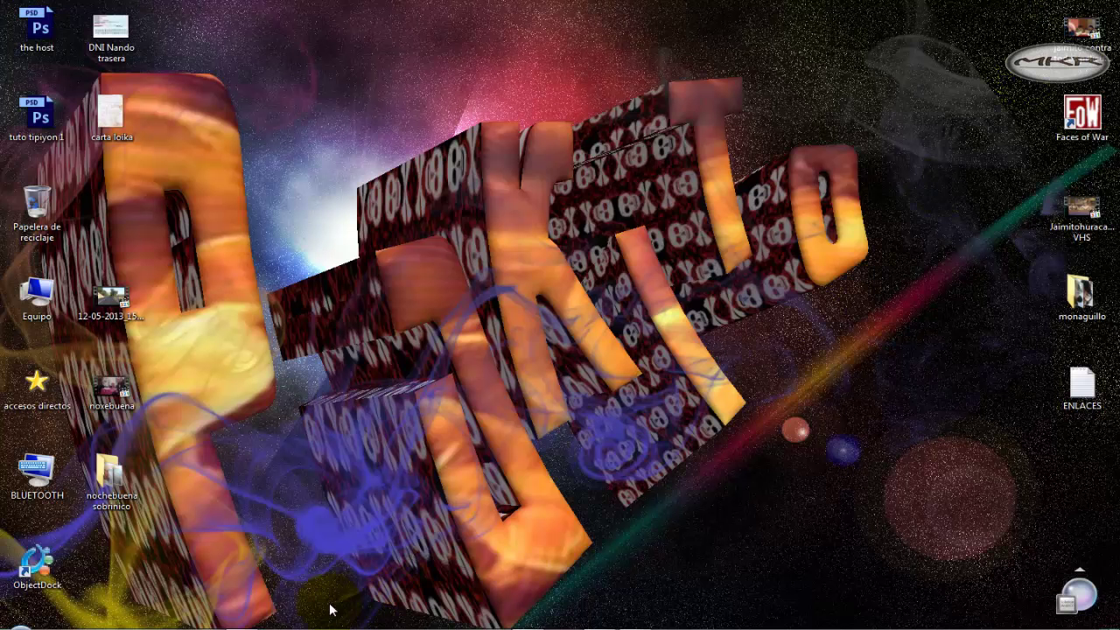
pyautogui.hotkey('alt', 'Tab')
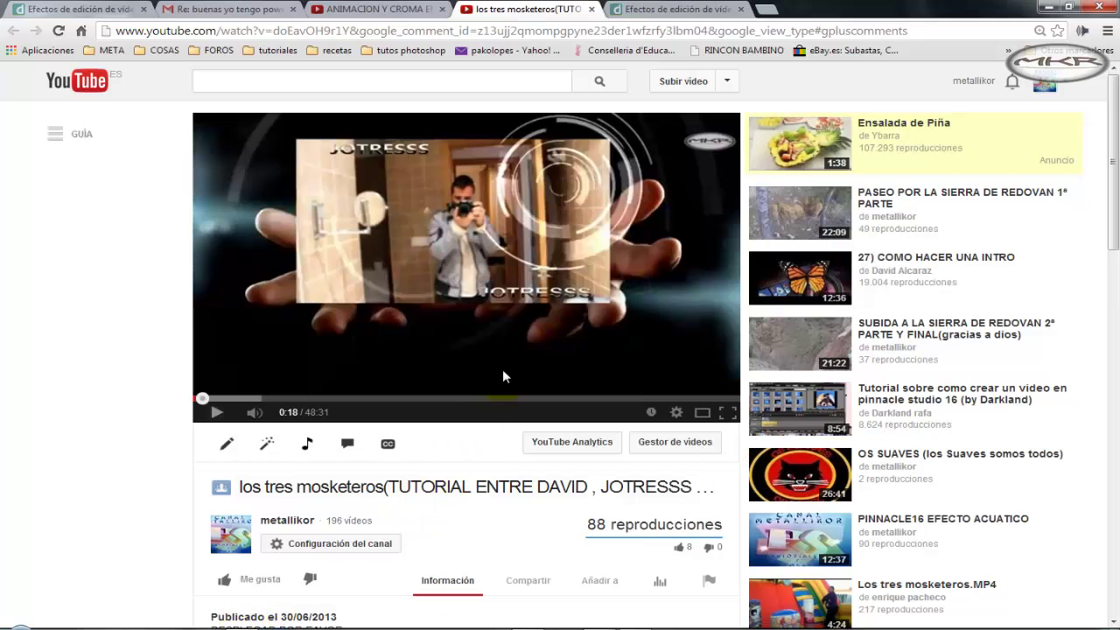
pyautogui.click(625, 11)
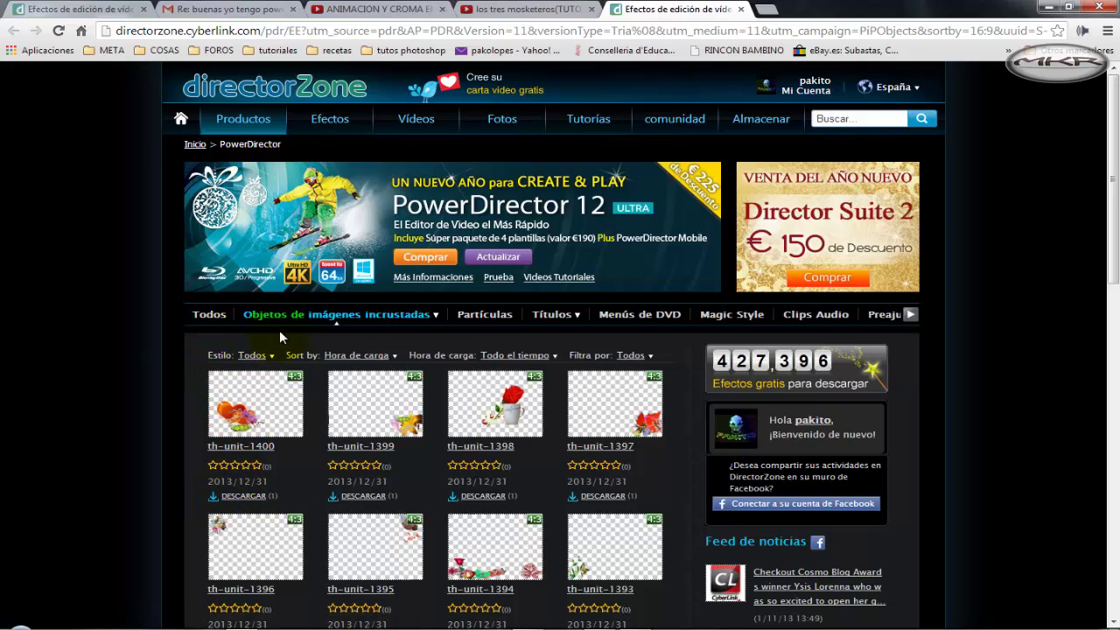
pyautogui.click(542, 322)
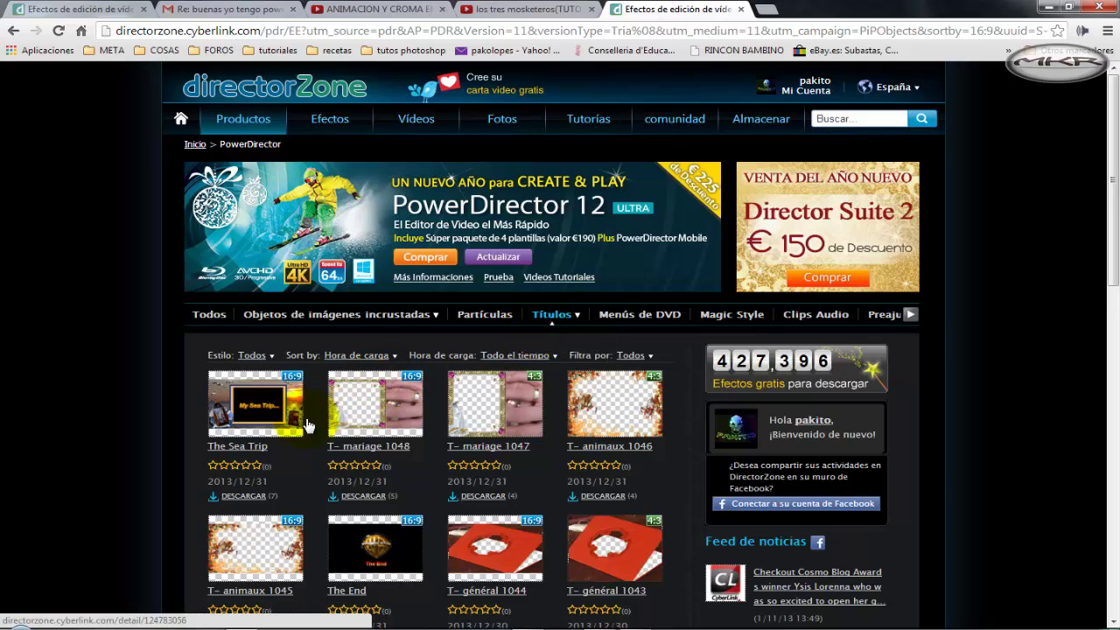
# Open the details of the title template The Sea Trip and download it.
pyautogui.click(254, 412)
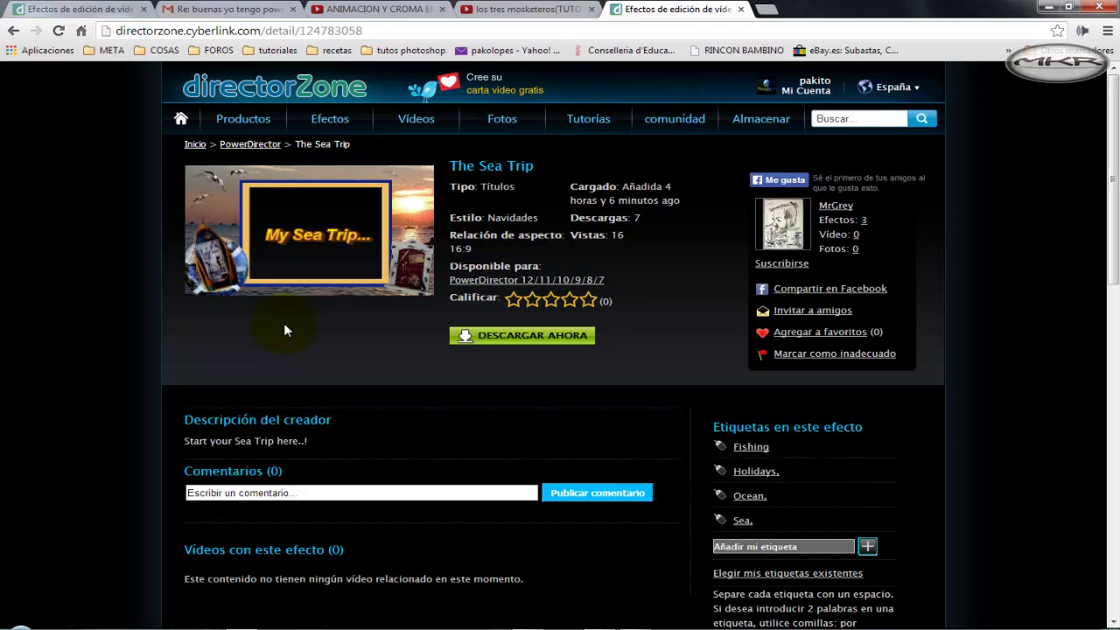
pyautogui.click(493, 345)
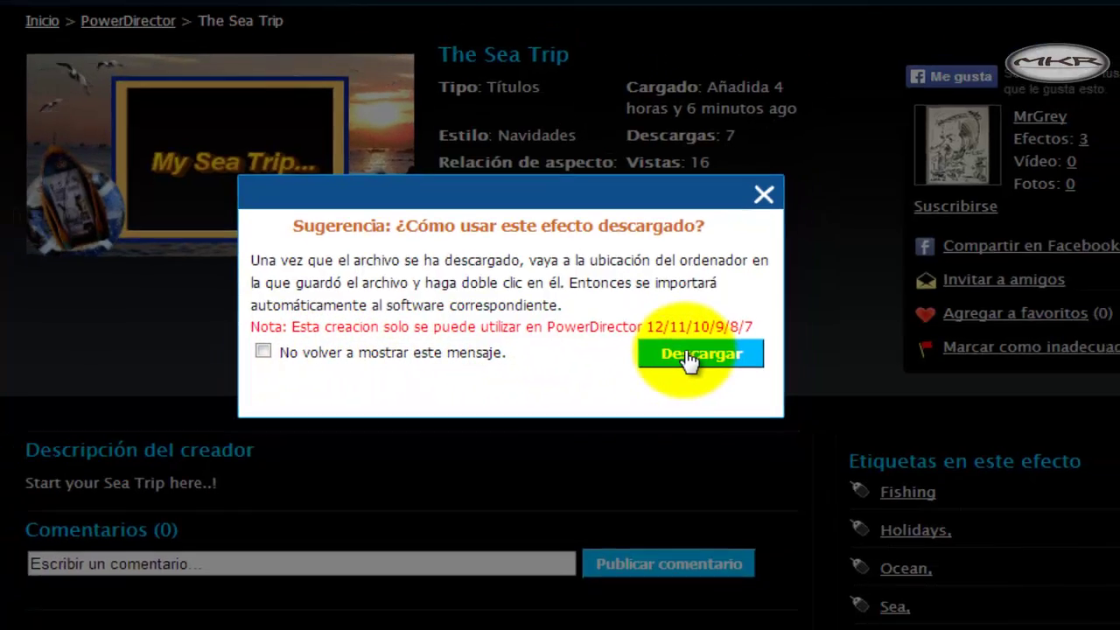
pyautogui.click(707, 359)
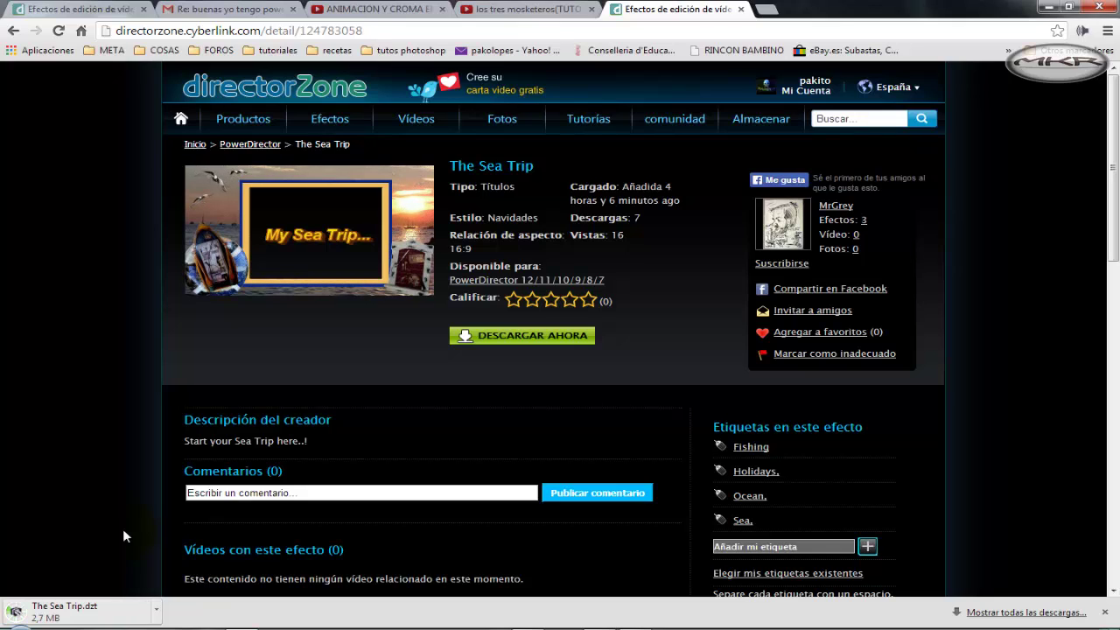
# Show the downloaded file The Sea Trip.dzt in its folder.
pyautogui.click(16, 611)
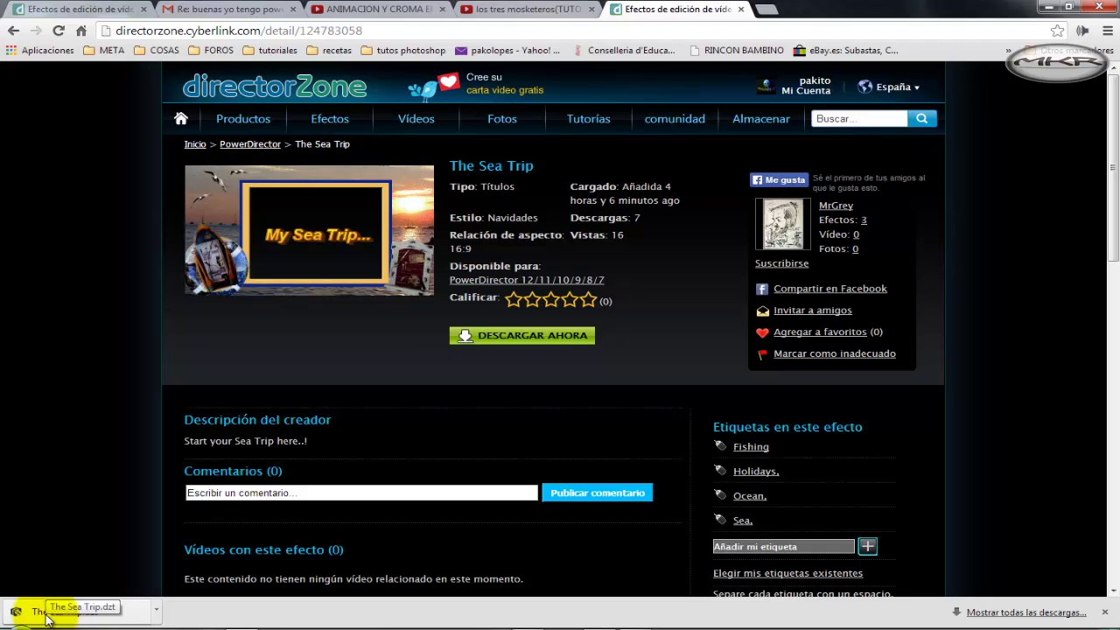
pyautogui.click(156, 616)
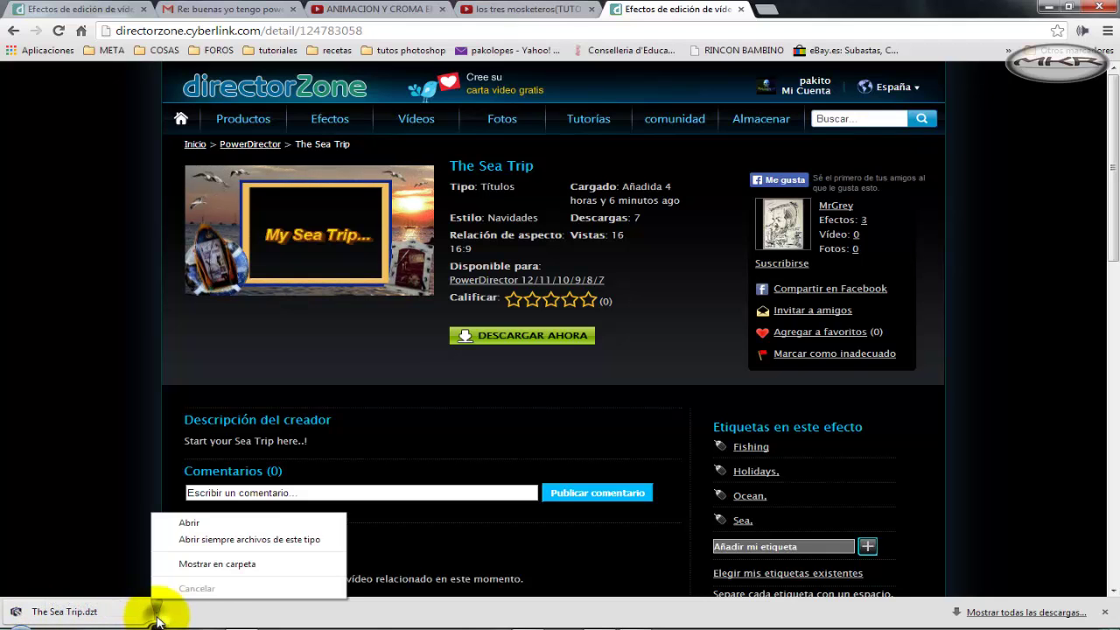
pyautogui.click(185, 566)
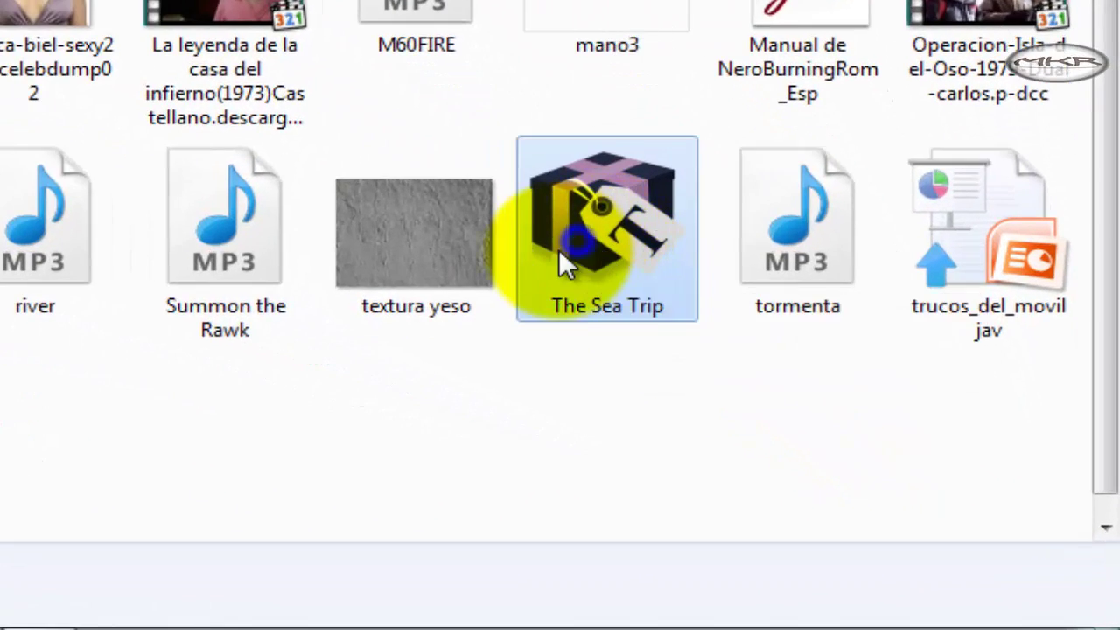
# Scan the downloaded The Sea Trip file with Microsoft Security Essentials and close the scanner window.
pyautogui.rightClick(560, 252)
pyautogui.click(562, 467)
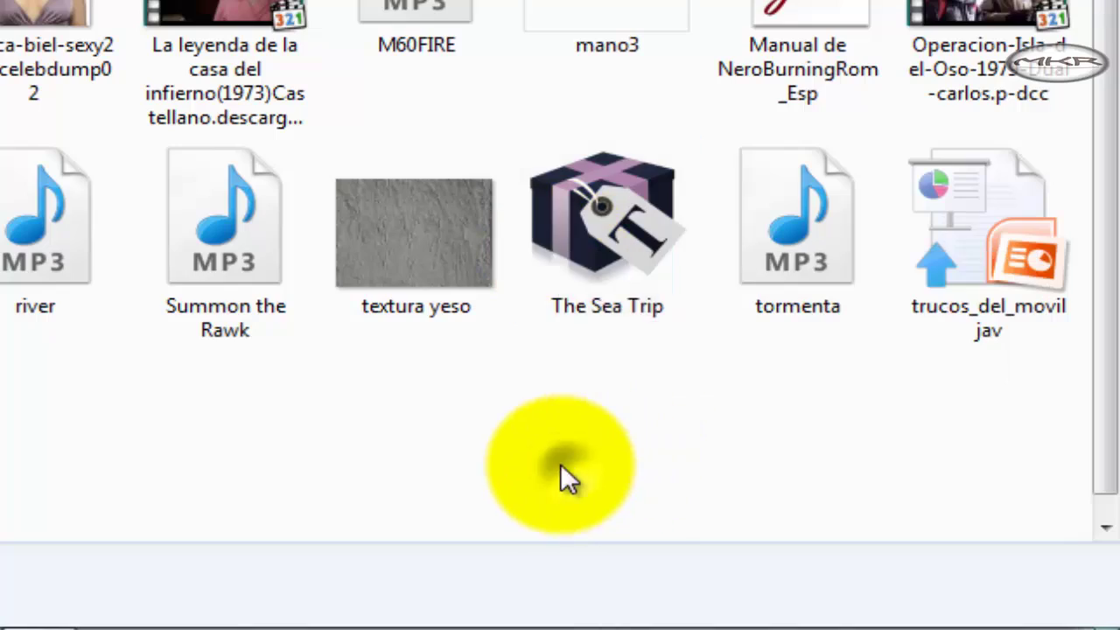
pyautogui.click(616, 267)
pyautogui.rightClick(612, 268)
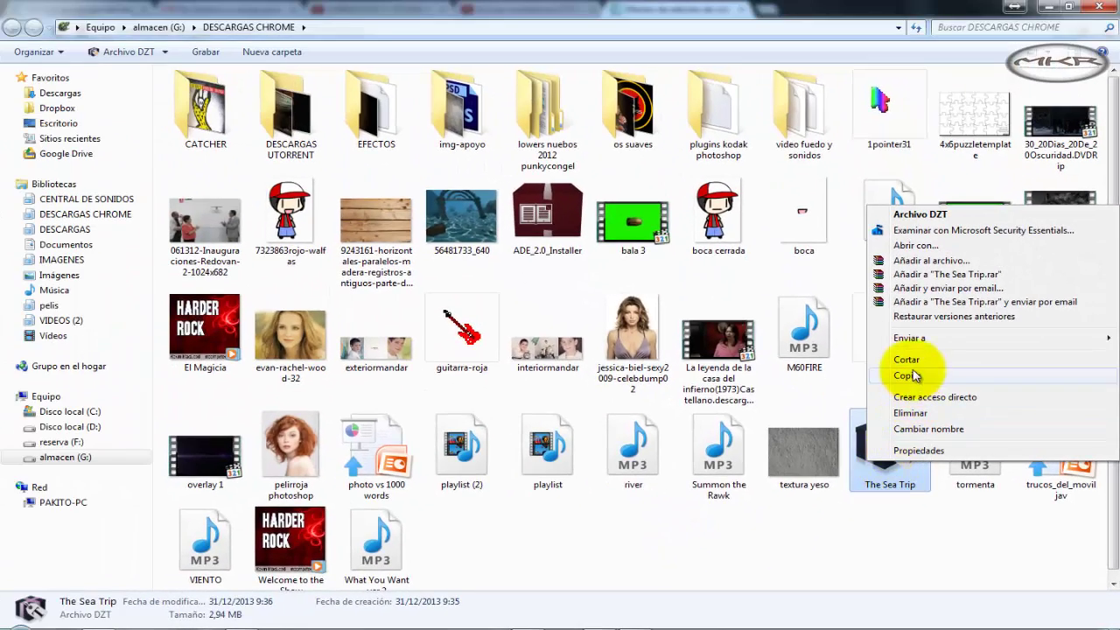
pyautogui.click(923, 230)
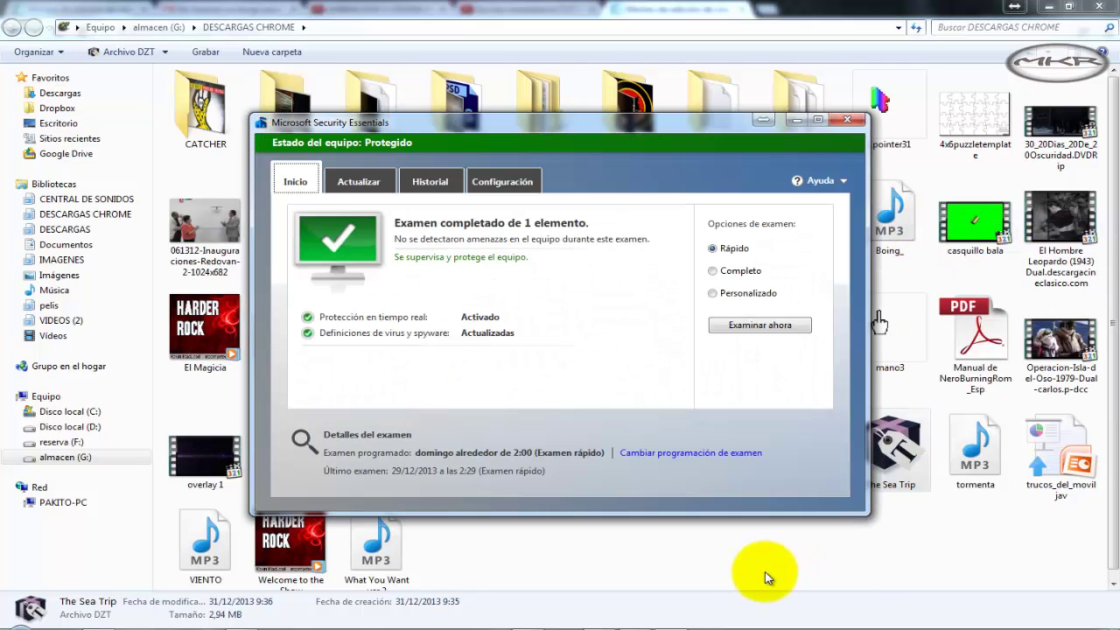
pyautogui.click(848, 119)
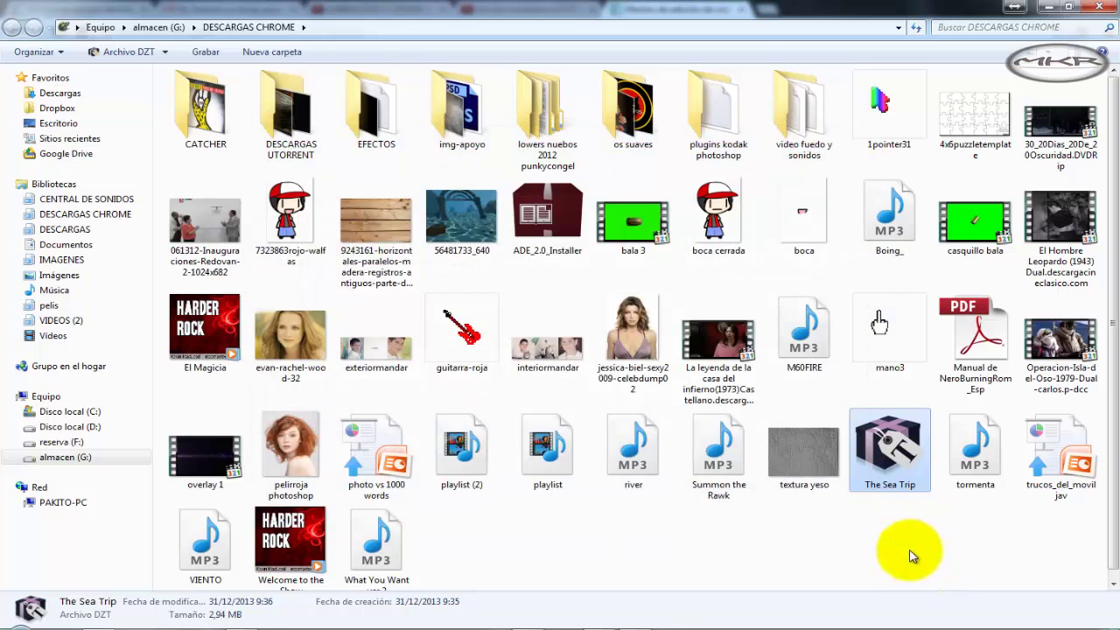
# Install the title template by opening The Sea Trip file and accept the installation notice.
pyautogui.rightClick(880, 475)
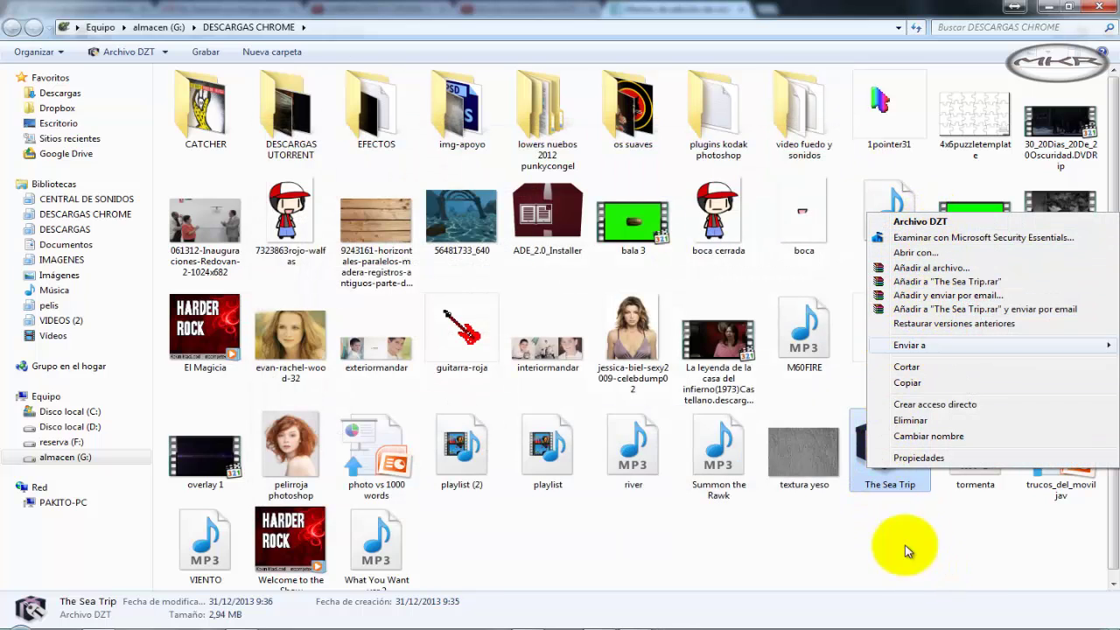
pyautogui.click(857, 569)
pyautogui.click(888, 477)
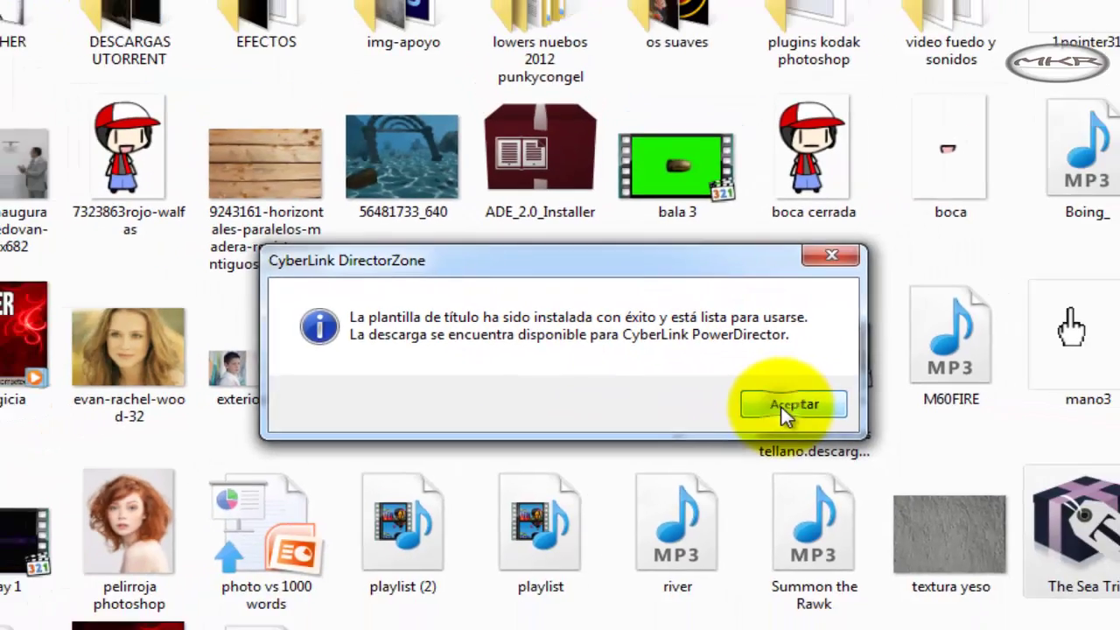
pyautogui.click(858, 435)
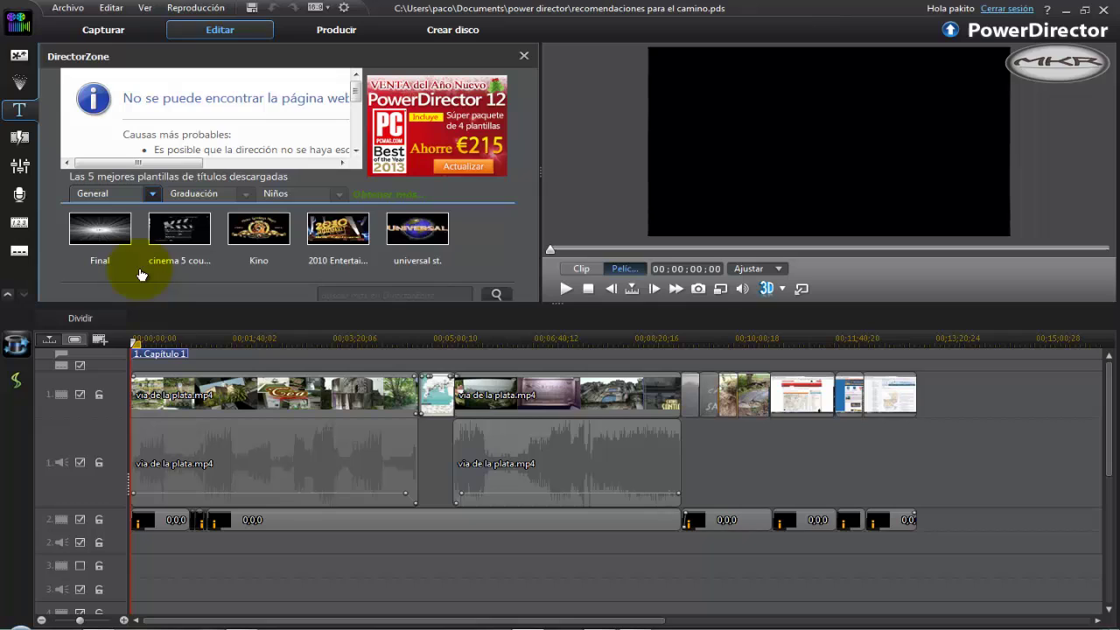
# Close PowerDirector's DirectorZone view and preview The Sea Trip among the downloaded titles.
pyautogui.moveTo(140, 275)
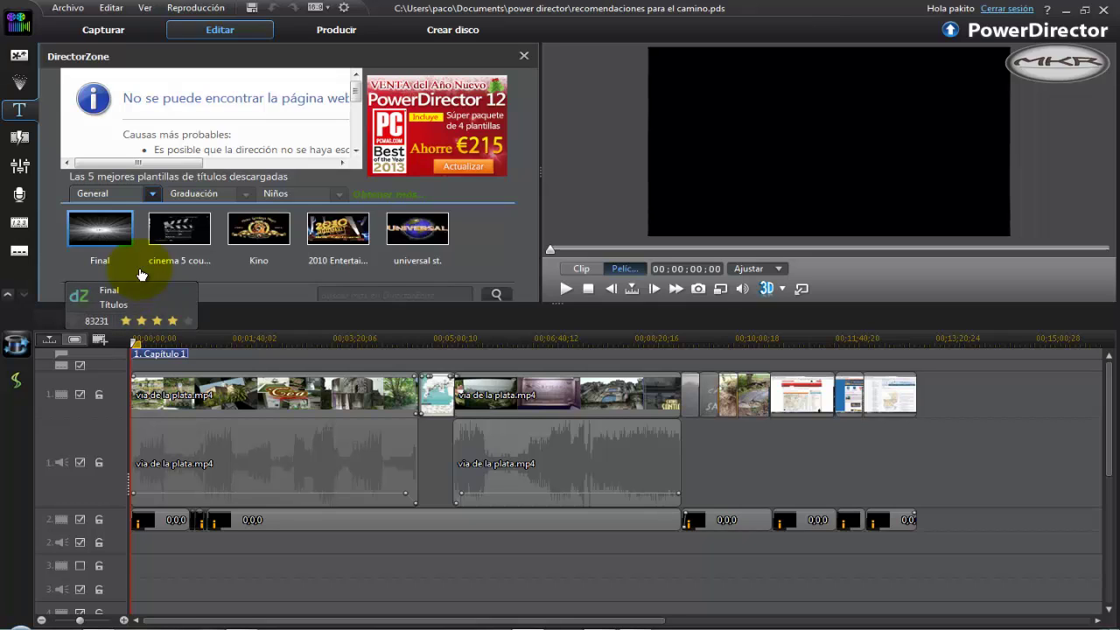
pyautogui.click(523, 57)
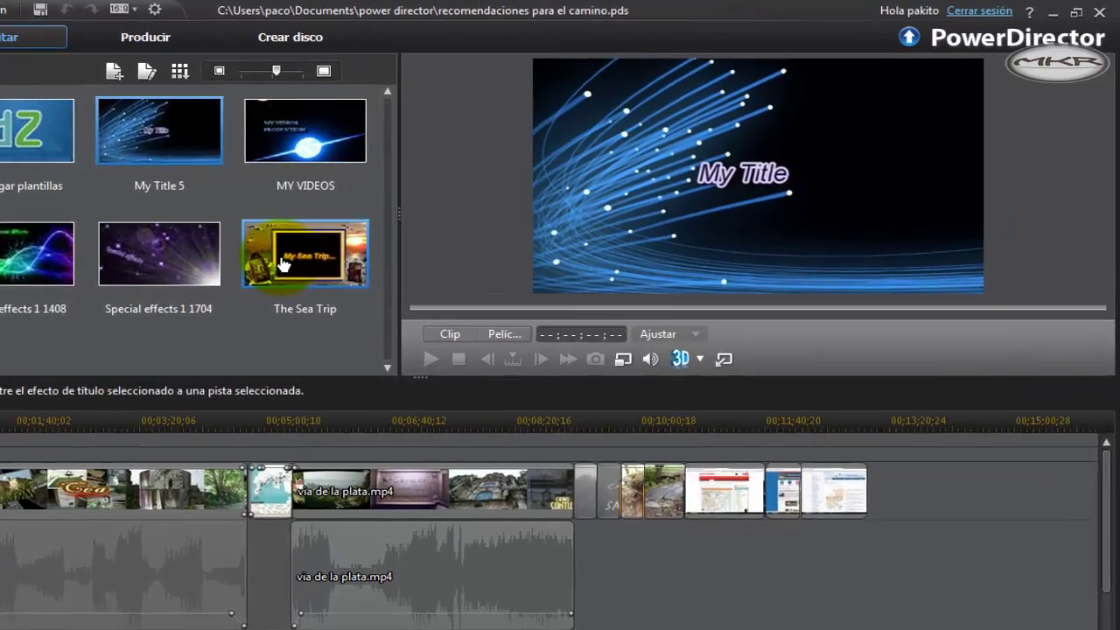
pyautogui.click(282, 264)
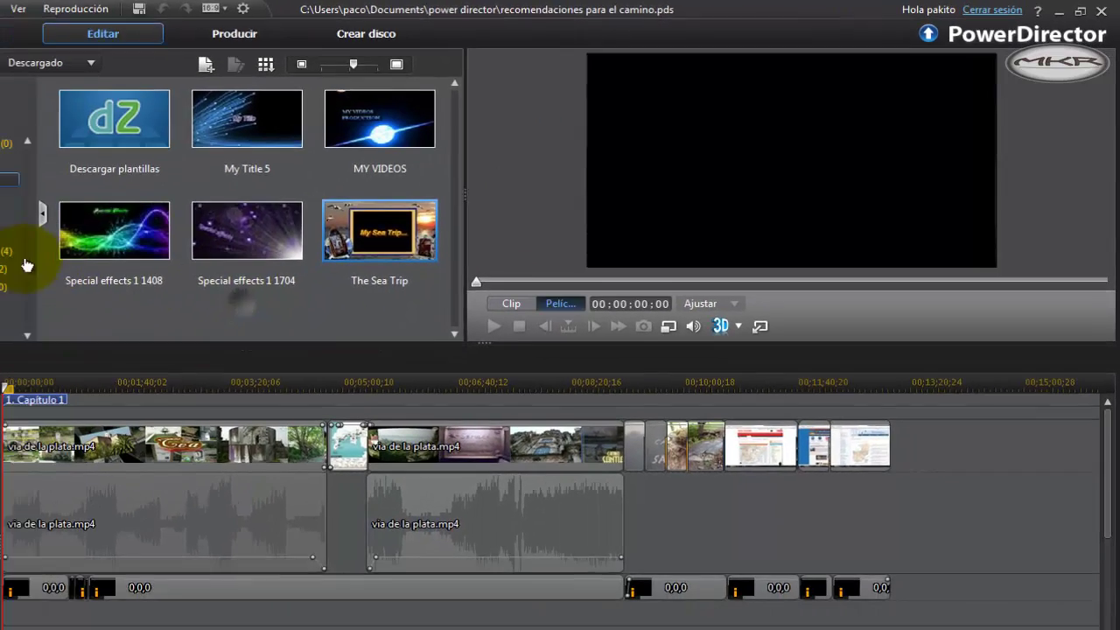
# Look at the title library and the downloaded objects of the picture-in-picture library.
pyautogui.click(16, 113)
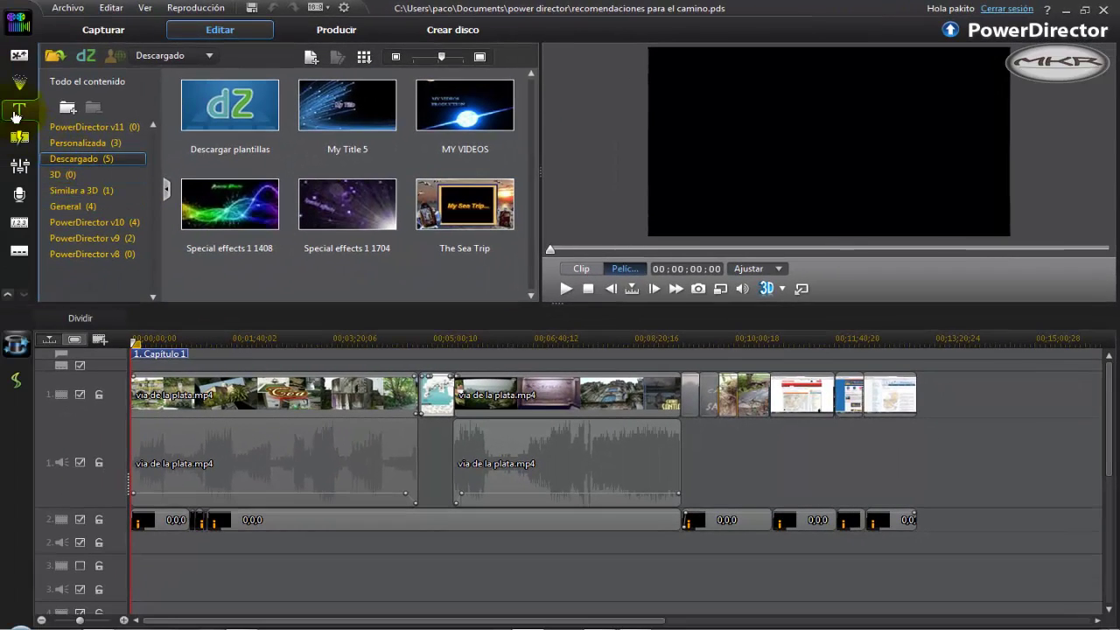
pyautogui.click(17, 57)
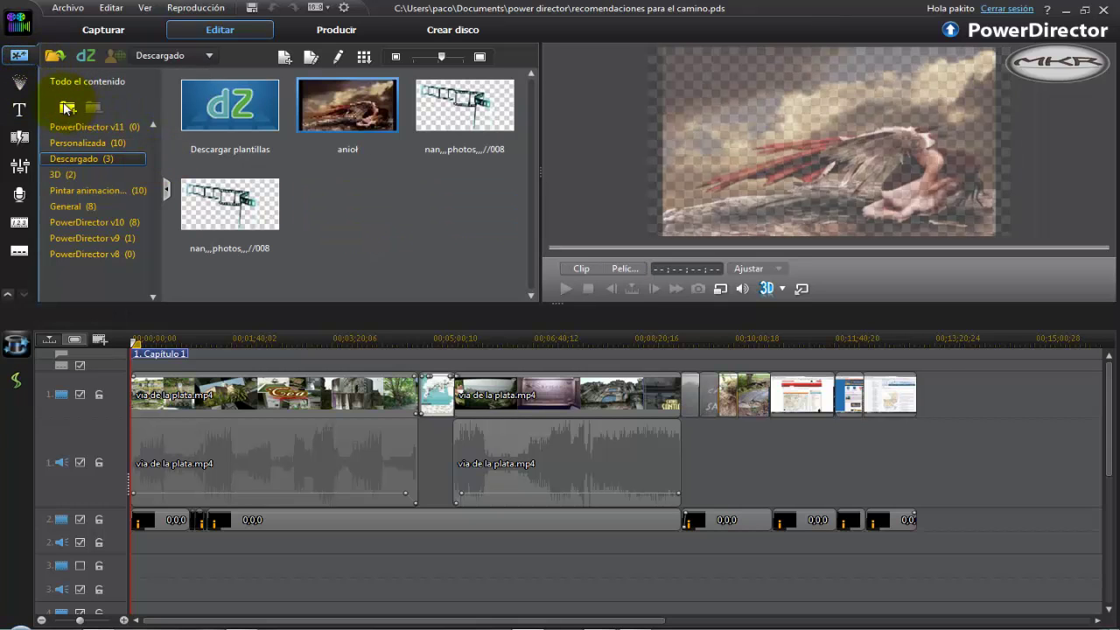
pyautogui.click(17, 60)
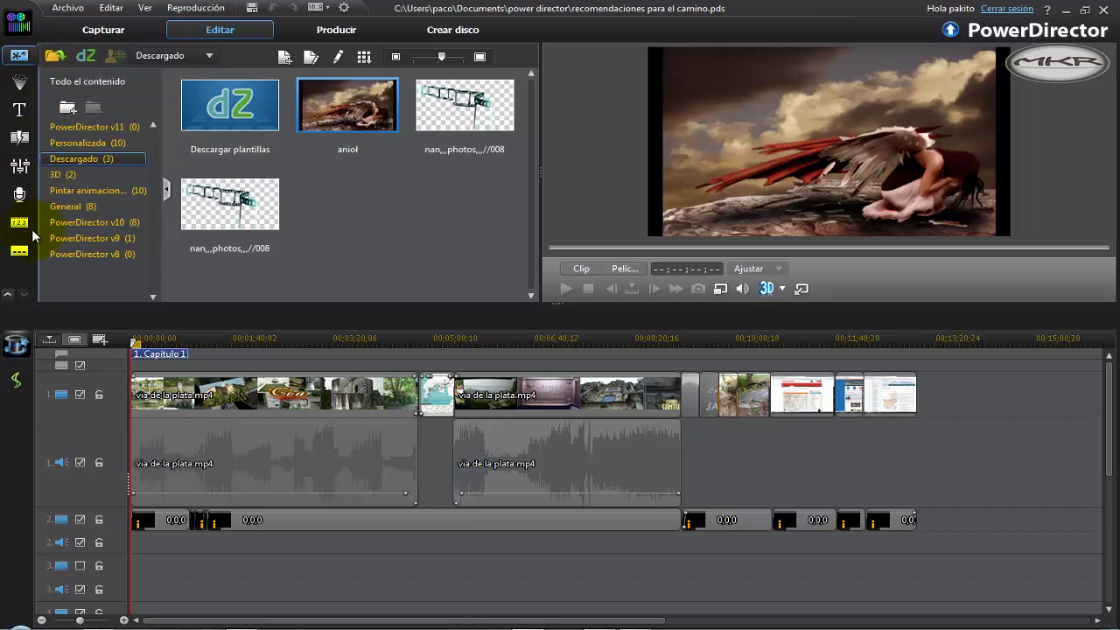
# Add the image CIMG3091.JPG from the media library to the first video track, beyond the existing clips.
pyautogui.scroll(2, 6, 297)
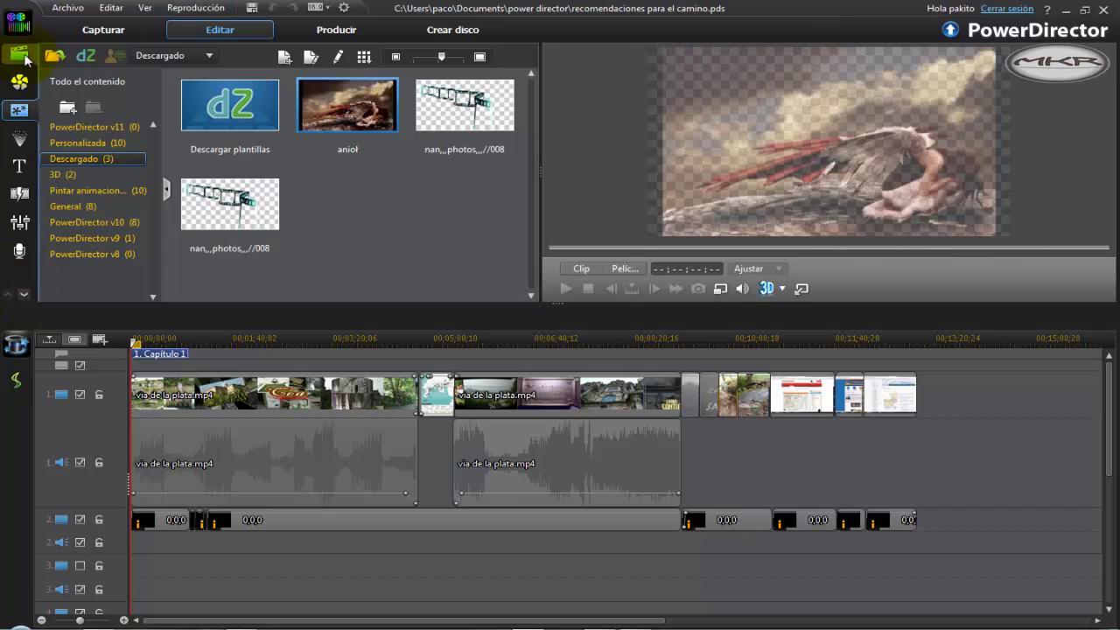
pyautogui.click(18, 54)
pyautogui.moveTo(448, 217)
pyautogui.mouseDown()
pyautogui.moveTo(1112, 376)
pyautogui.moveTo(1093, 458)
pyautogui.moveTo(1062, 438)
pyautogui.moveTo(1005, 429)
pyautogui.mouseUp()
pyautogui.moveTo(937, 349); pyautogui.dragTo(1094, 365)
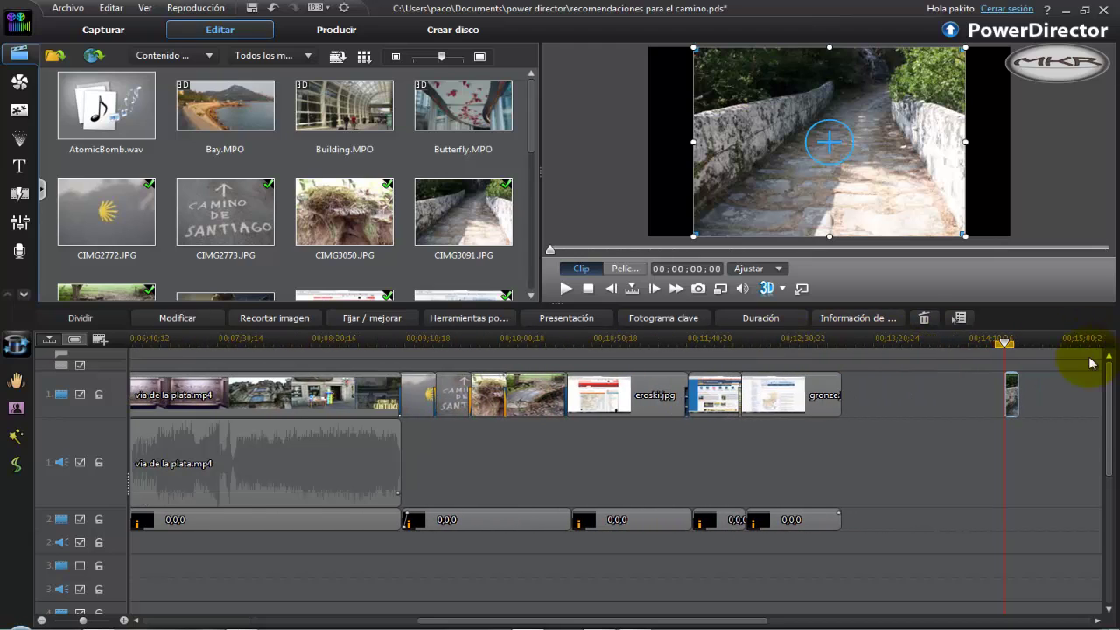
# Open the new CIMG3091.JPG clip in the picture-in-picture designer and apply the wavy leftward motion path.
pyautogui.click(1018, 394)
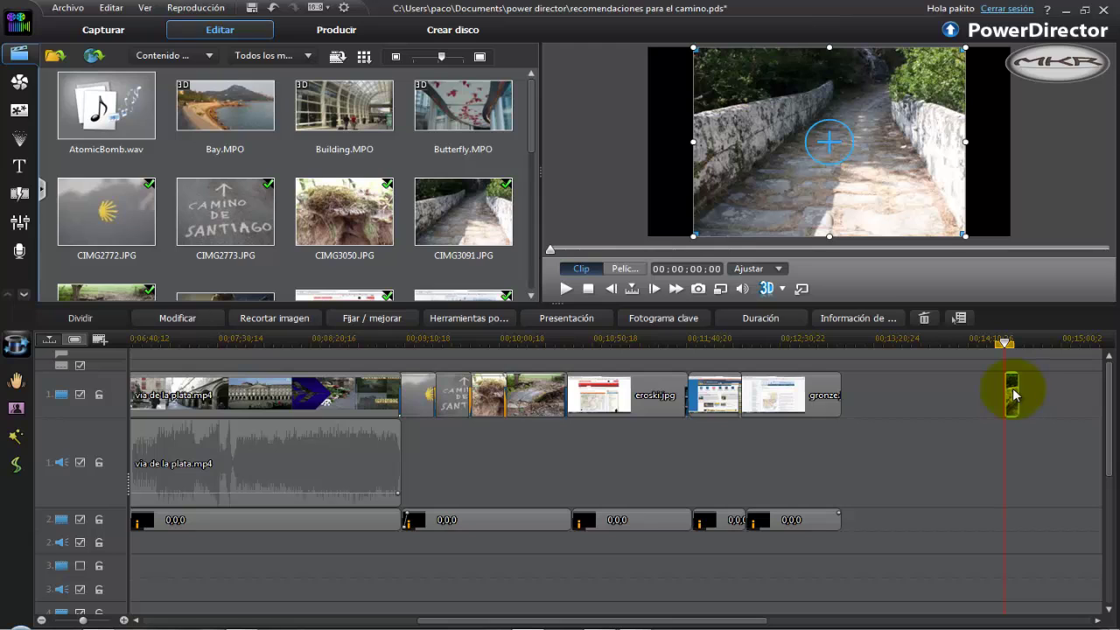
pyautogui.doubleClick(1014, 394)
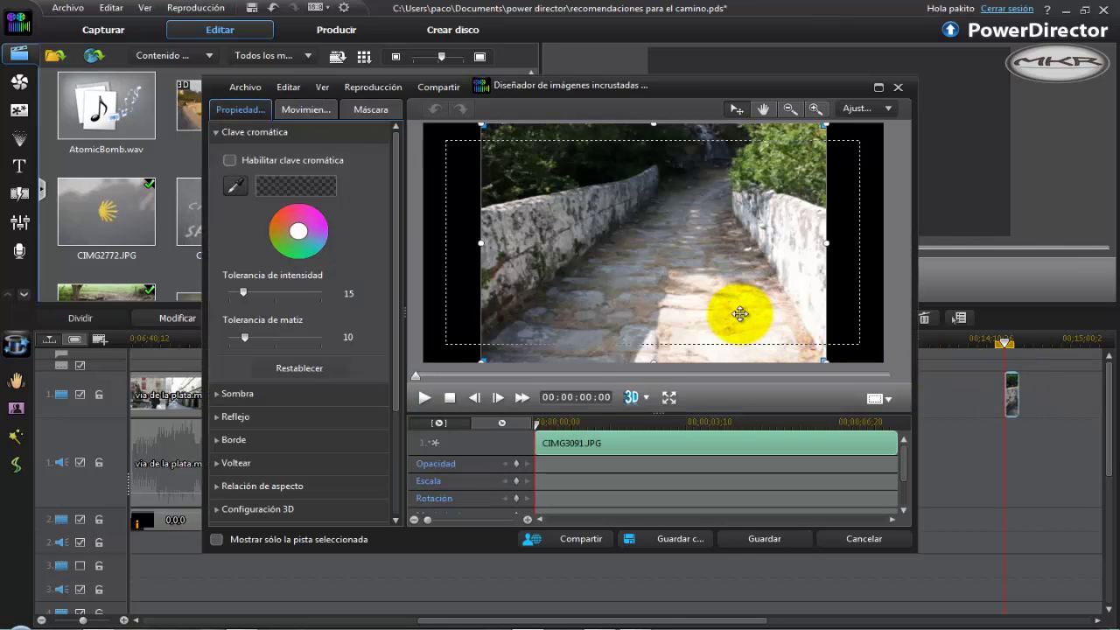
pyautogui.click(319, 112)
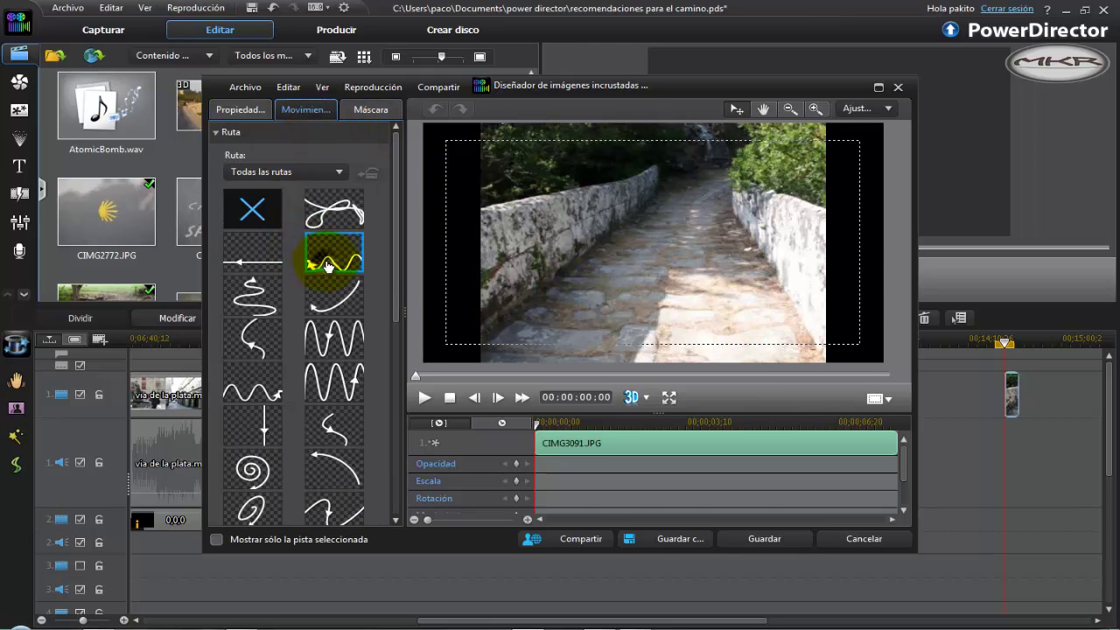
pyautogui.click(327, 266)
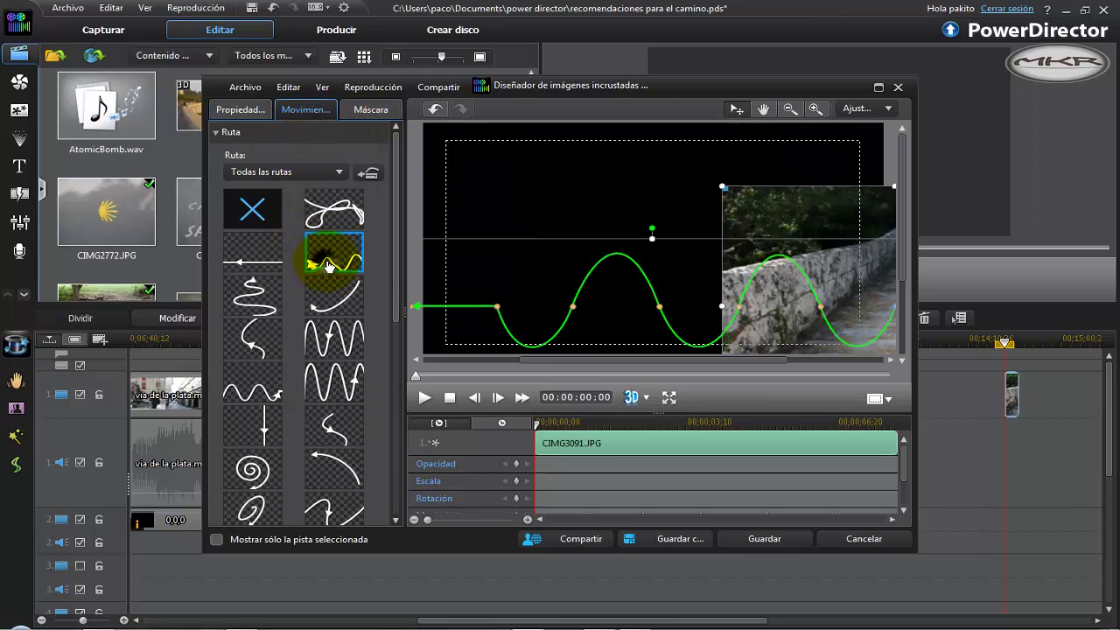
# Apply the circular mask to the CIMG3091.JPG image and save it as a template named TUTORIAL for sharing on DirectorZone.
pyautogui.click(383, 112)
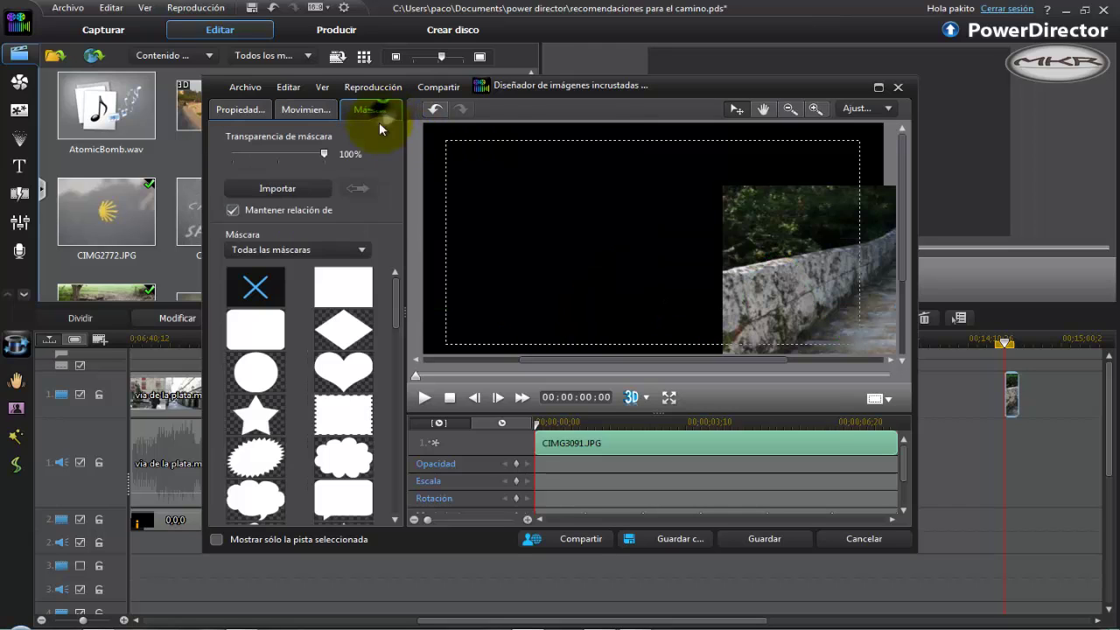
pyautogui.click(265, 377)
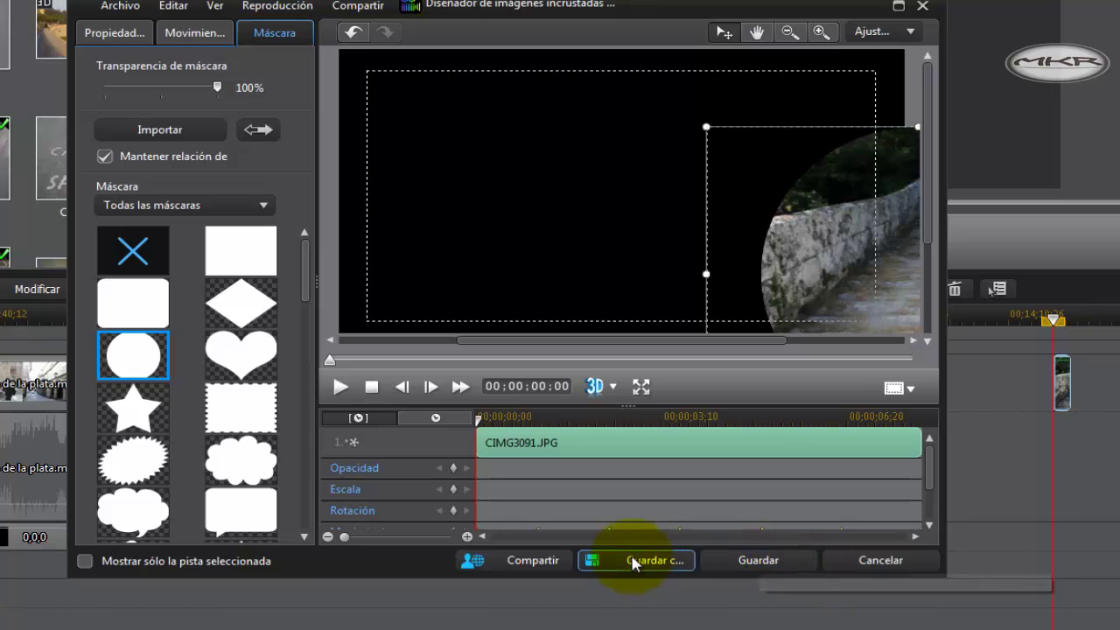
pyautogui.click(540, 562)
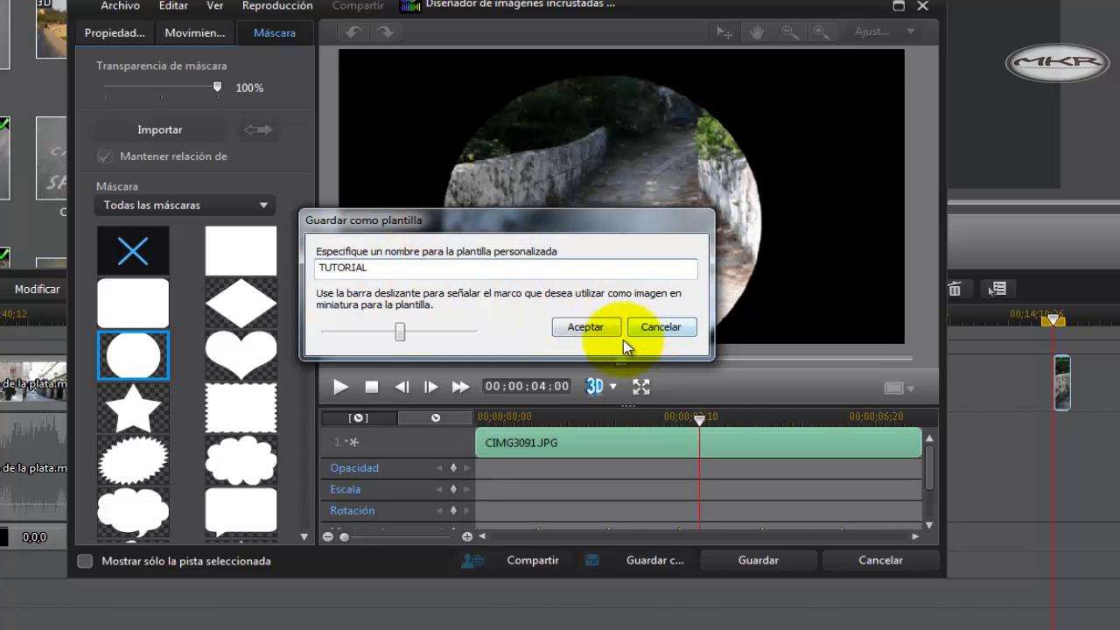
pyautogui.click(586, 327)
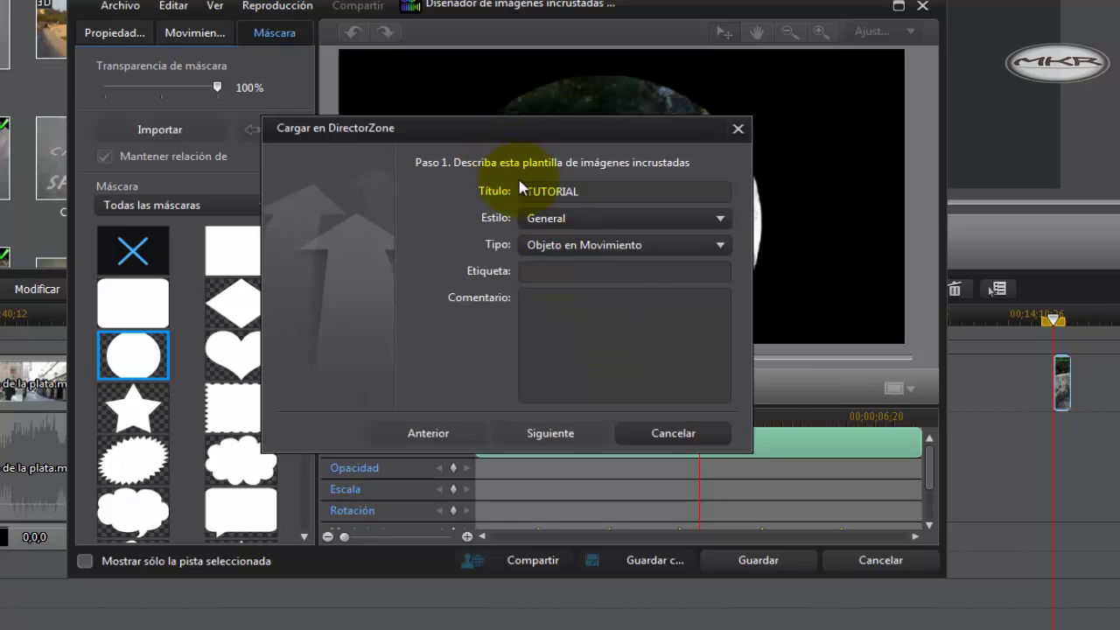
# Describe the template for upload with style General, tag IMAGENES INCRUSTRADAS and comment REALIZADO EL 3-12-2013.
pyautogui.click(702, 217)
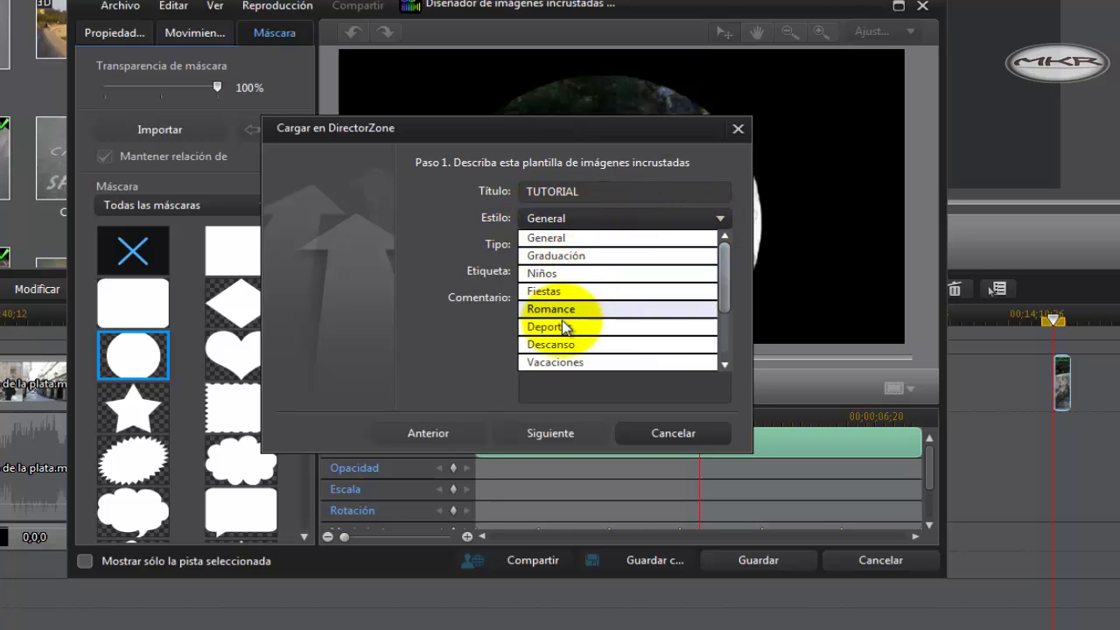
pyautogui.click(578, 239)
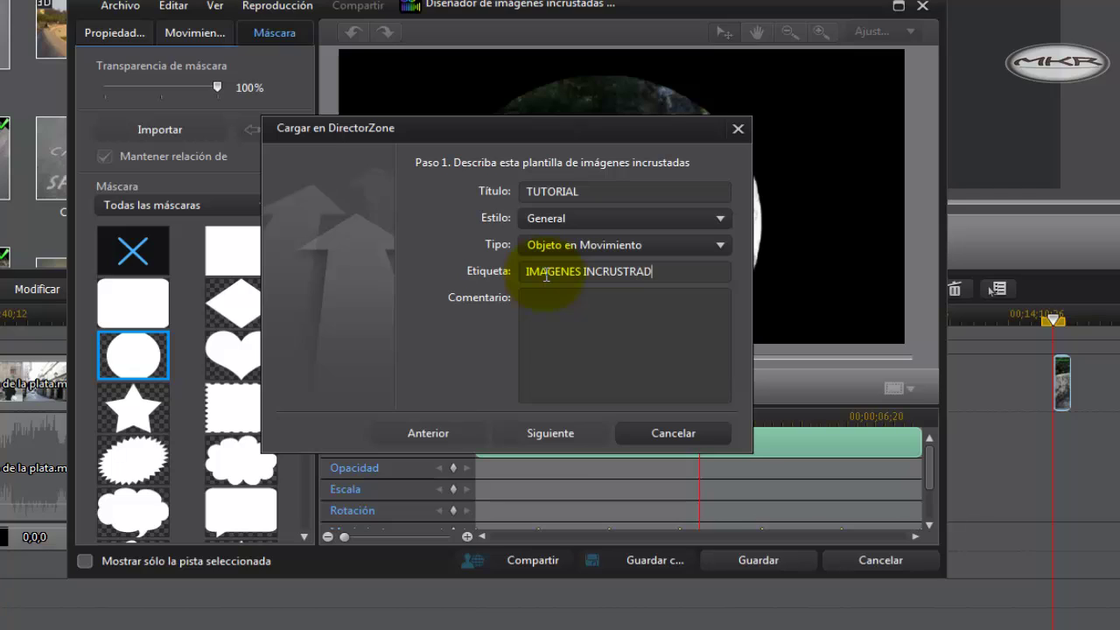
pyautogui.write('AS')
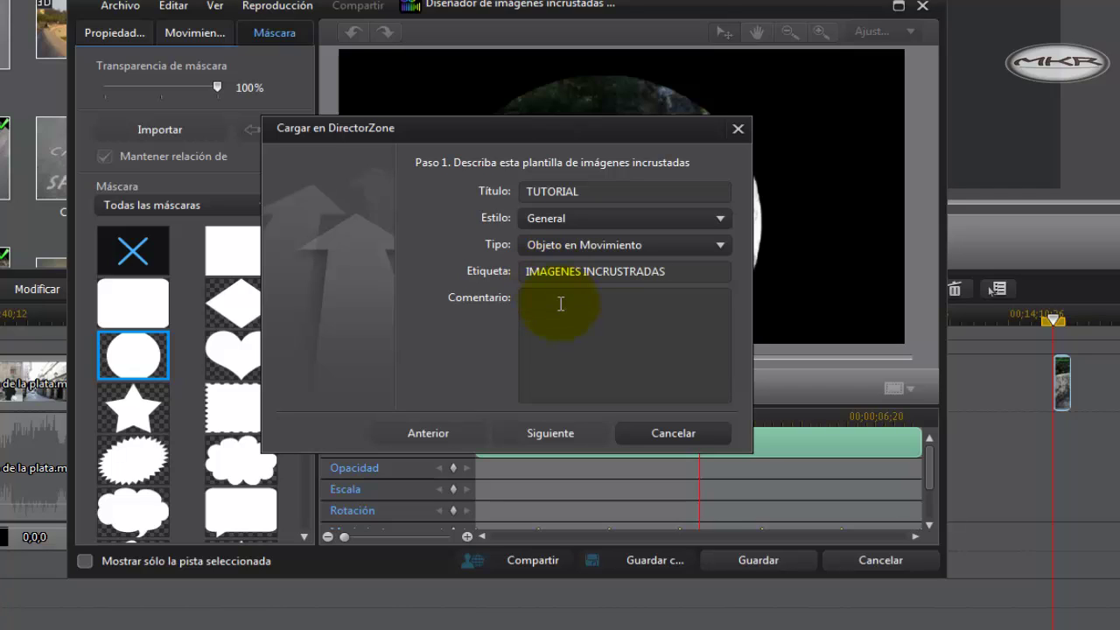
pyautogui.write('REALIZADO EL 3')
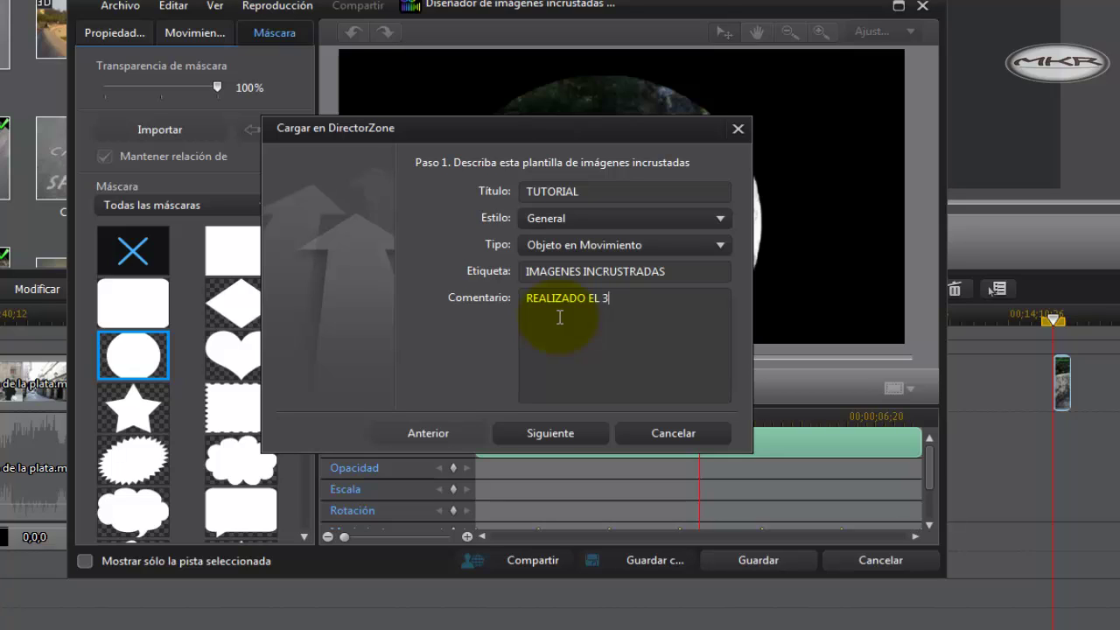
pyautogui.write('12-2013')
# Accept the copyright disclaimer and upload the template to DirectorZone.
pyautogui.click(529, 440)
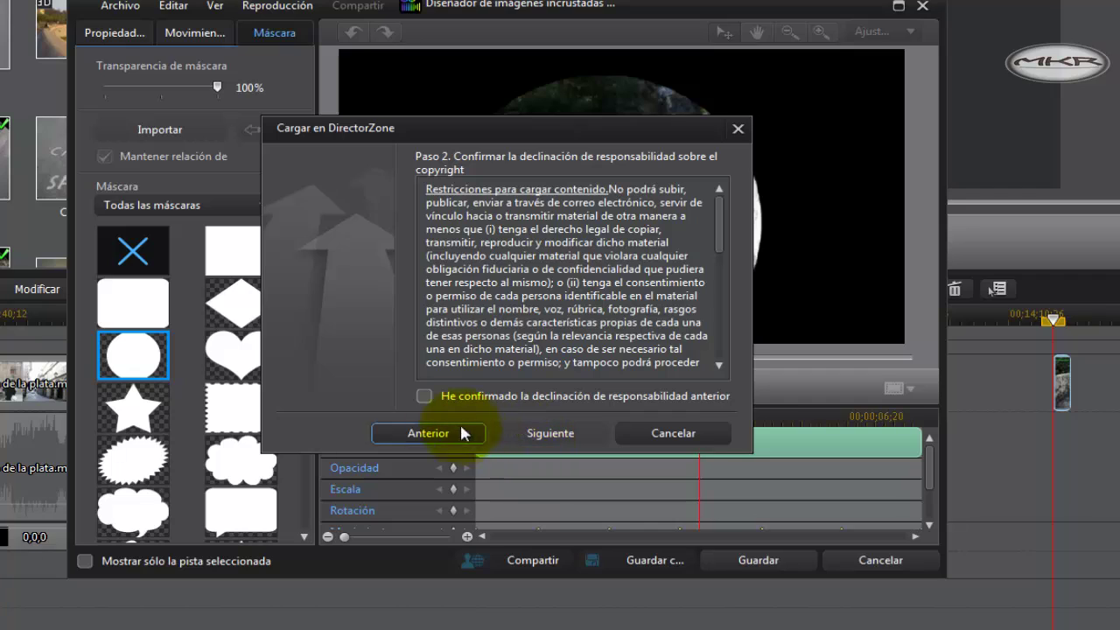
pyautogui.click(424, 397)
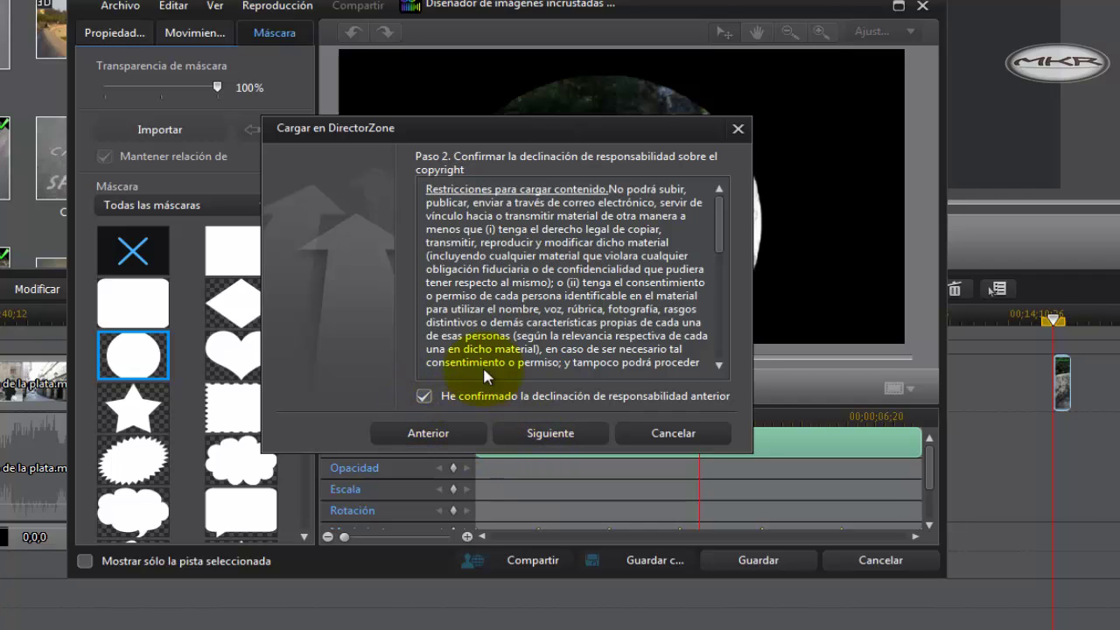
pyautogui.click(577, 431)
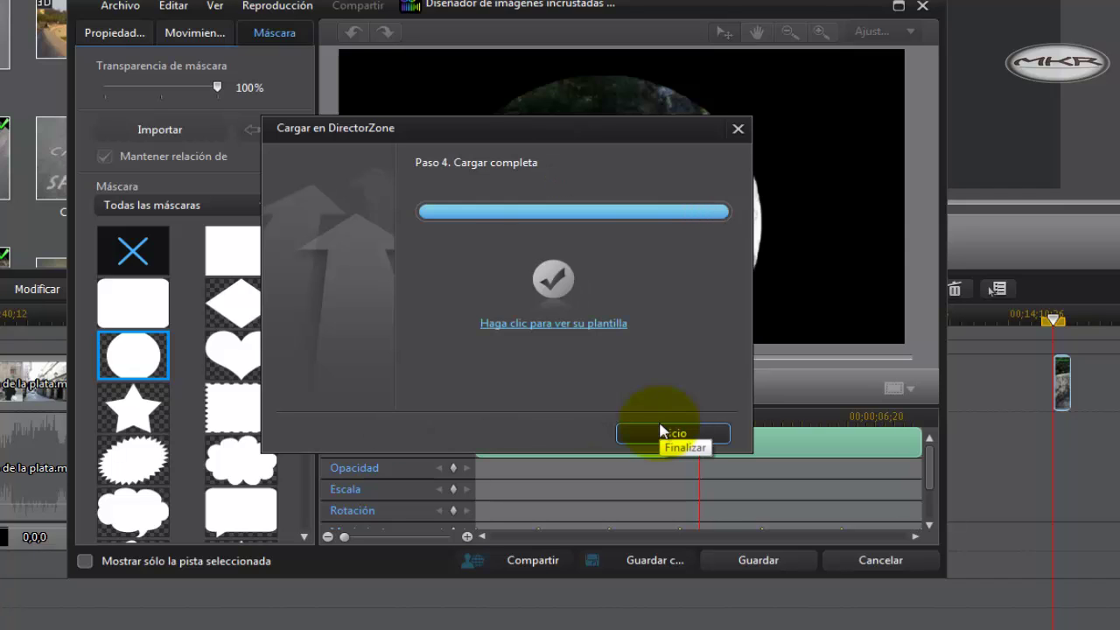
# Open the link to the uploaded template, finish the upload and leave the picture-in-picture designer without saving the clip changes.
pyautogui.click(491, 324)
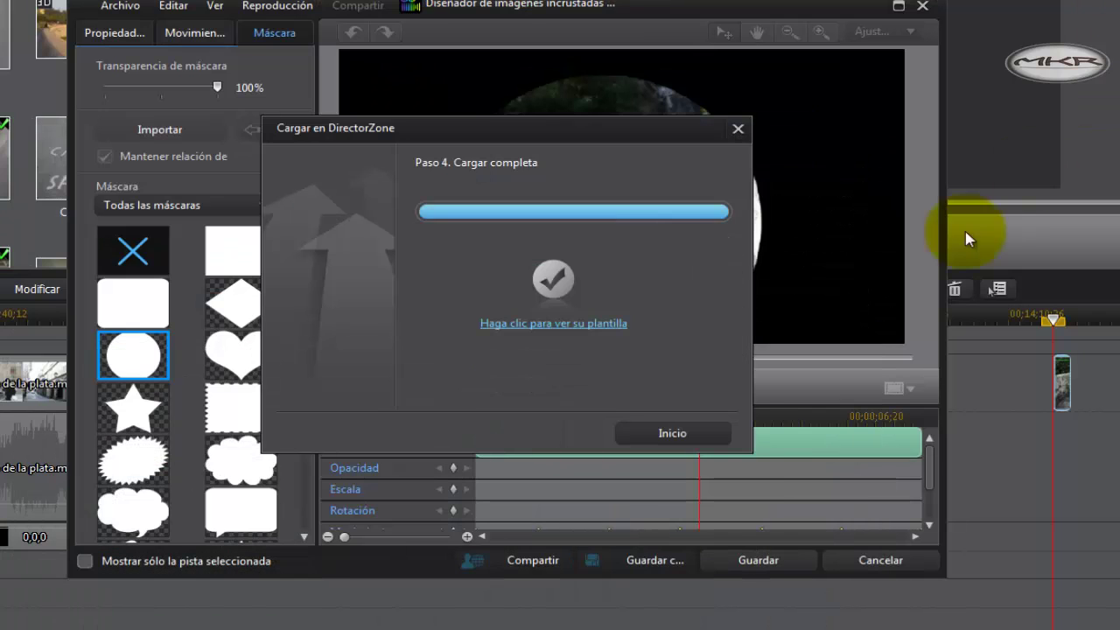
pyautogui.click(696, 431)
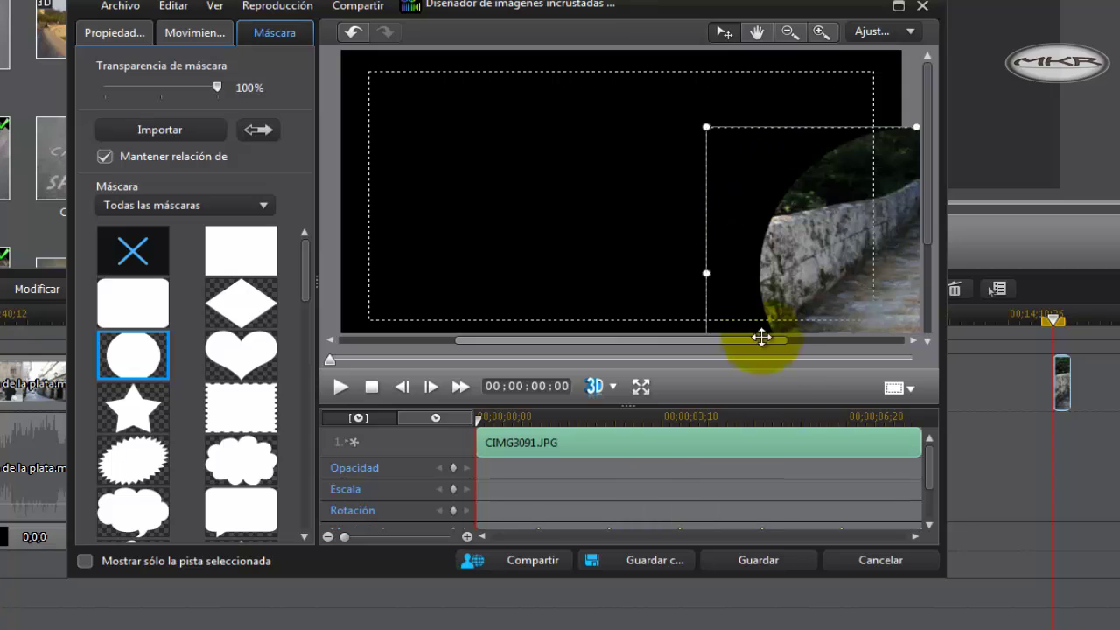
pyautogui.click(856, 560)
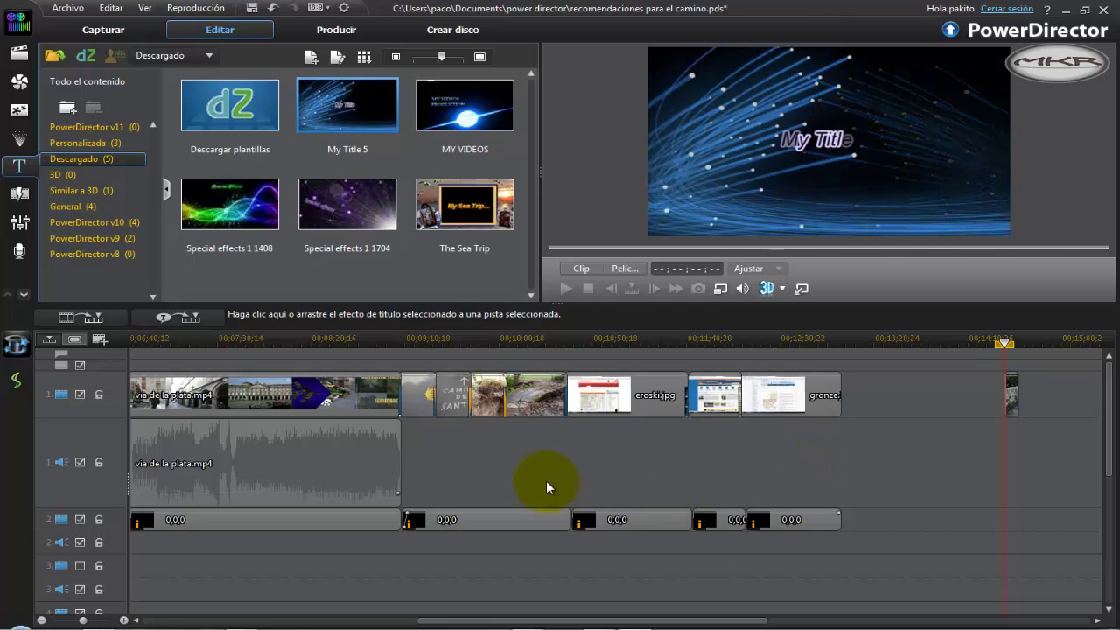
# Return the playhead to the start of the timeline.
pyautogui.click(322, 399)
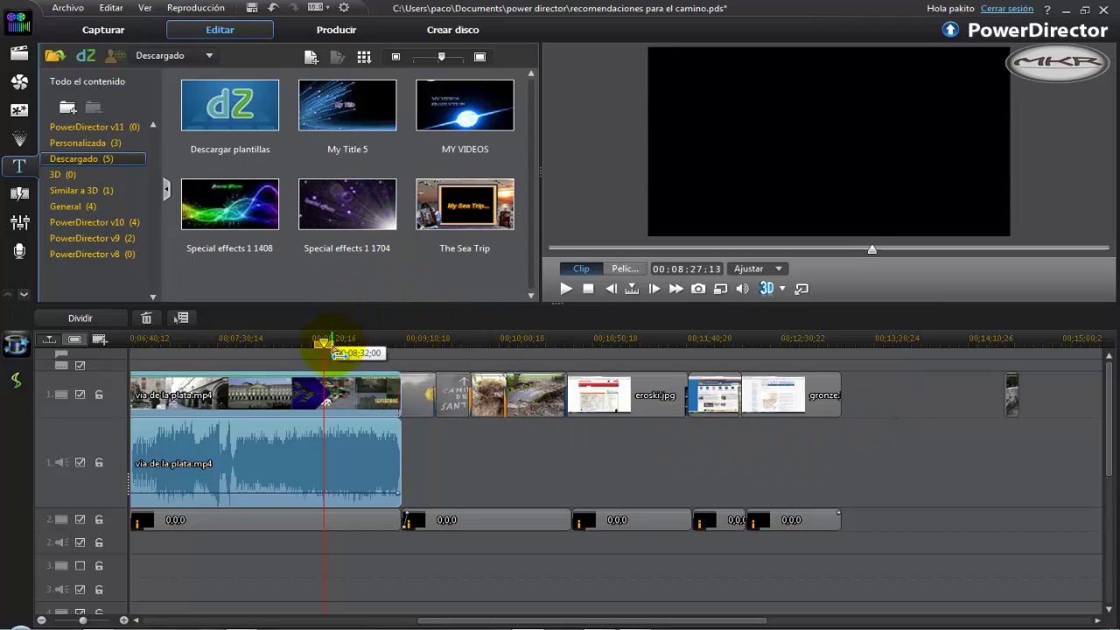
pyautogui.moveTo(328, 353); pyautogui.dragTo(138, 366)
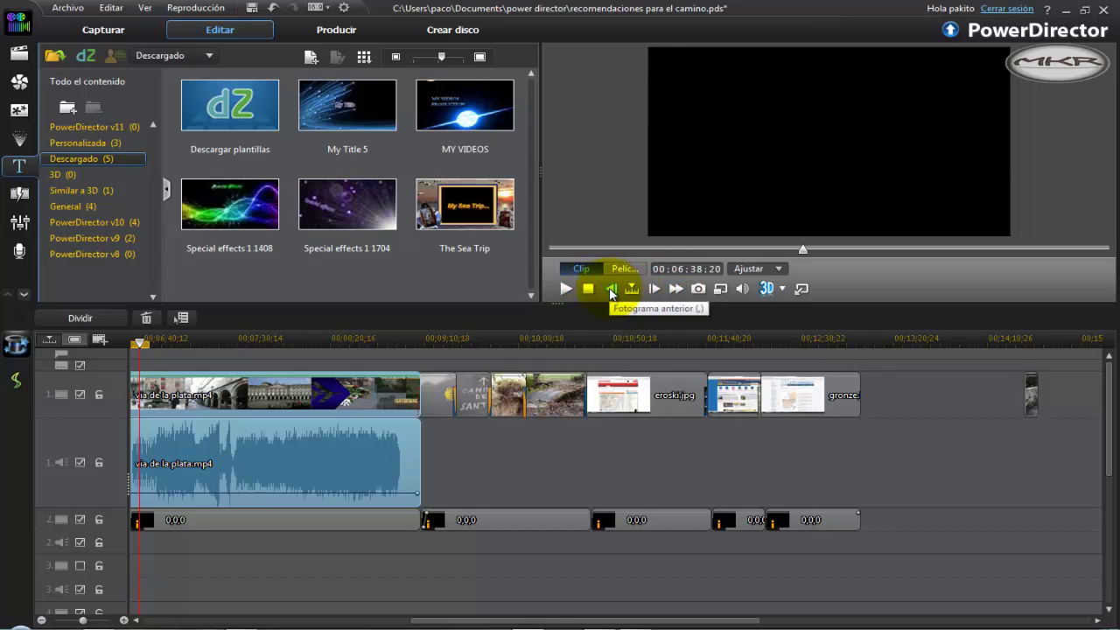
pyautogui.click(589, 289)
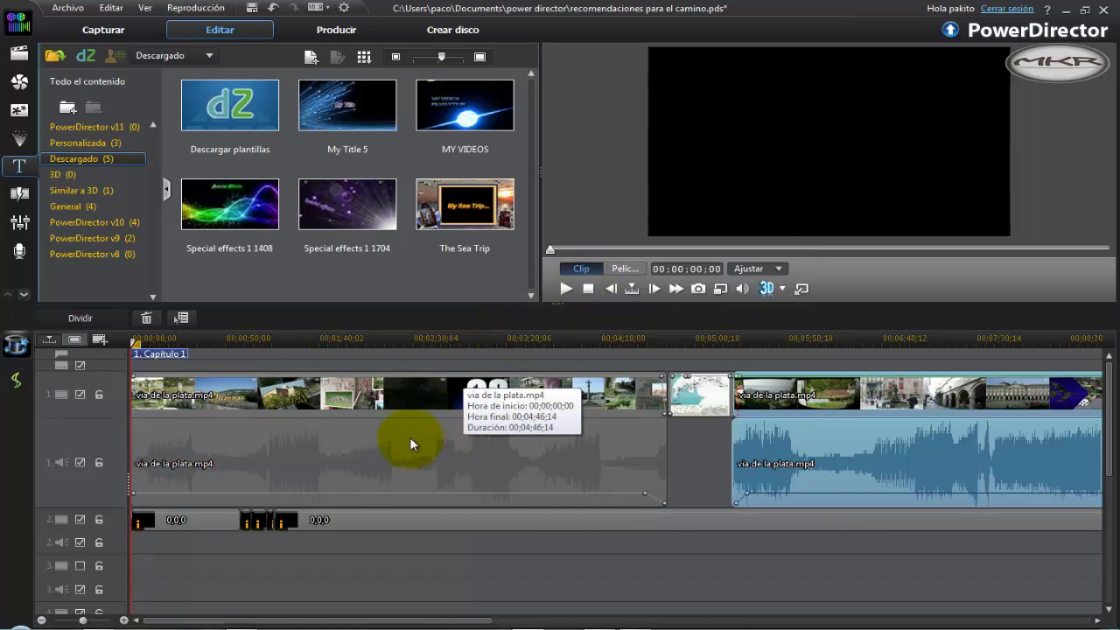
# Enable video noise reduction on the first via de la plata.mp4 clip and place the playhead at 00;01;29;18.
pyautogui.click(391, 397)
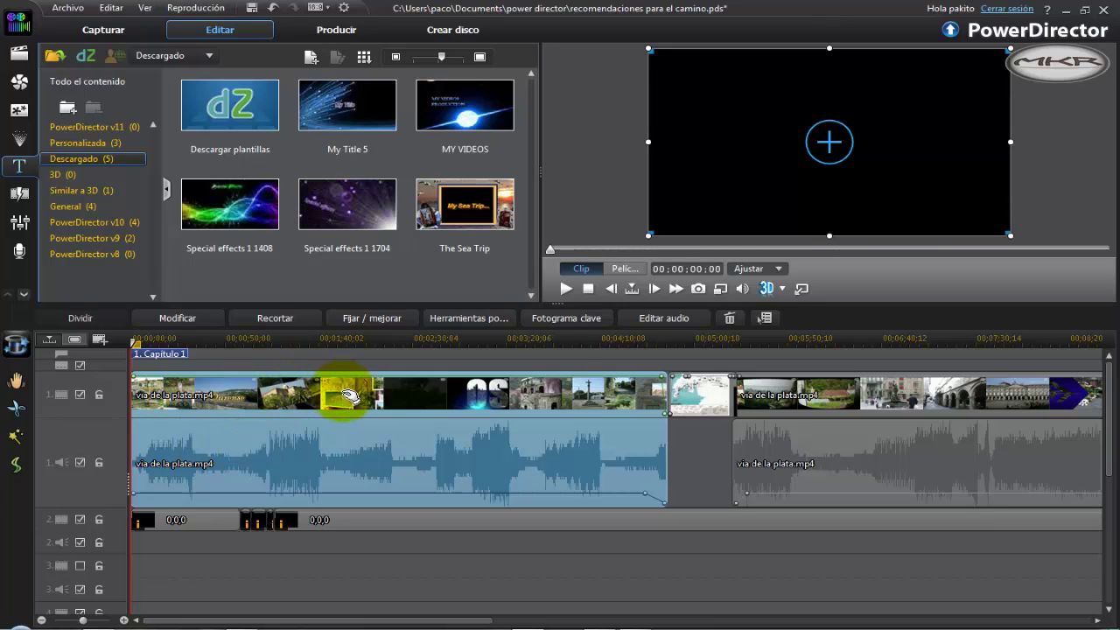
pyautogui.click(383, 317)
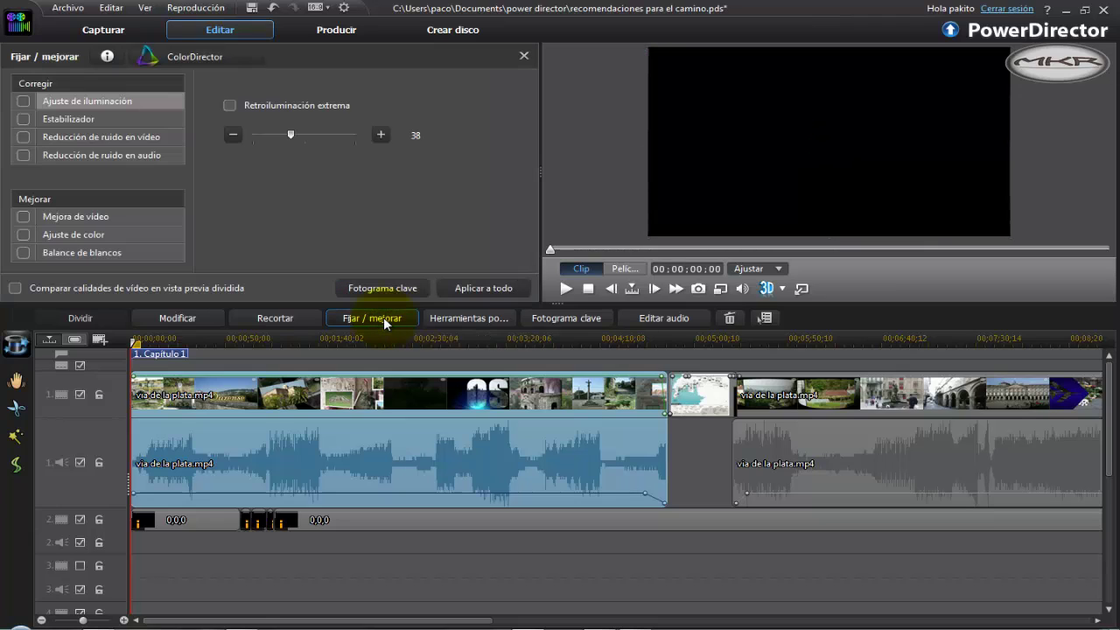
pyautogui.click(23, 137)
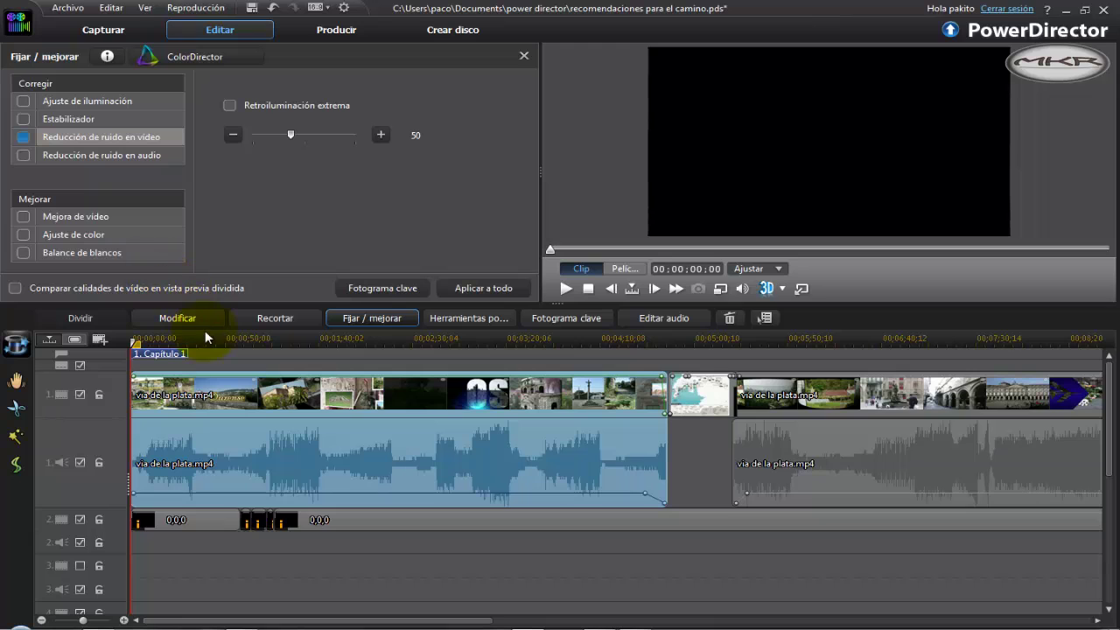
pyautogui.click(299, 339)
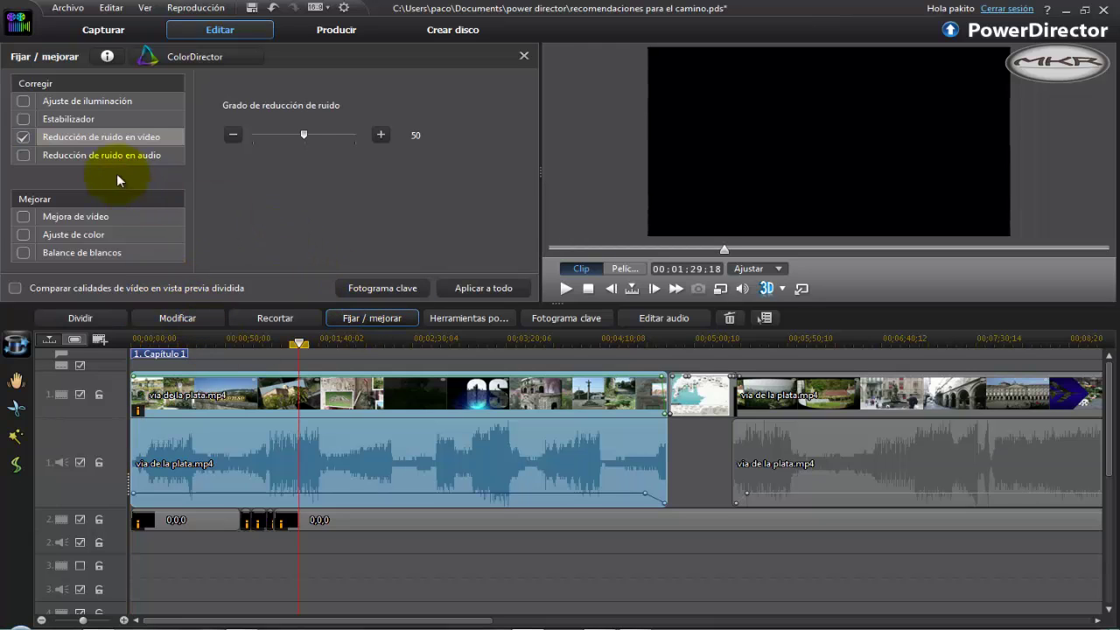